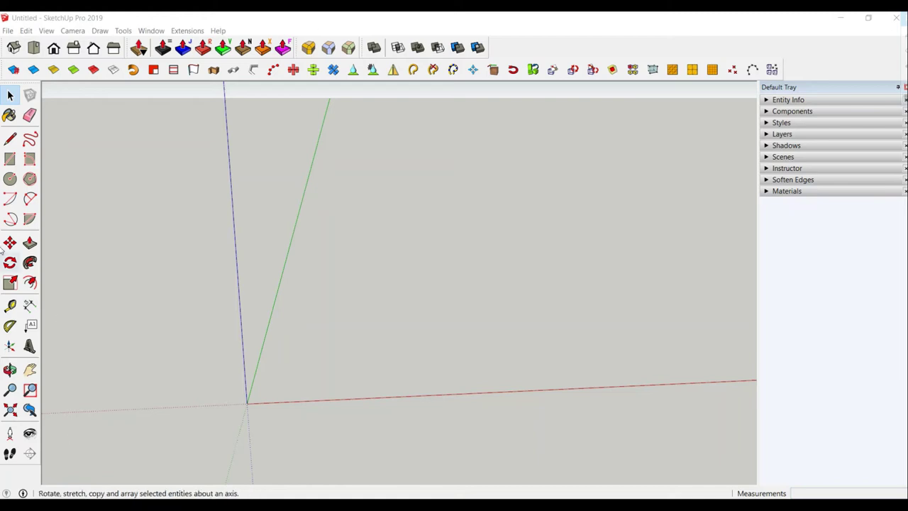
# Step: Draw a 90 by 75 cm base rectangle
pyautogui.click(10, 159)
pyautogui.click(434, 371)
pyautogui.write('90,75')
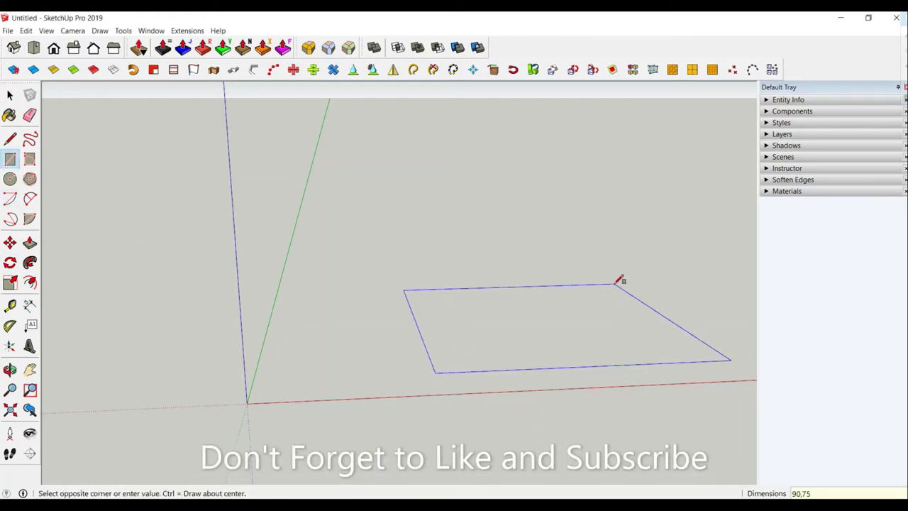
pyautogui.press('Return')
pyautogui.scroll(2, 525, 328)
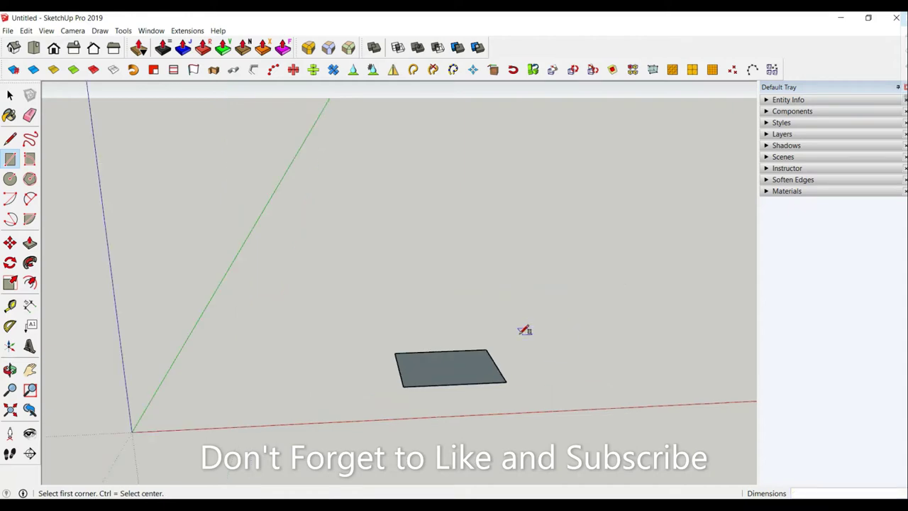
pyautogui.scroll(3, 473, 399)
# Step: Pull the base rectangle up 178 cm into a tall box
pyautogui.click(30, 242)
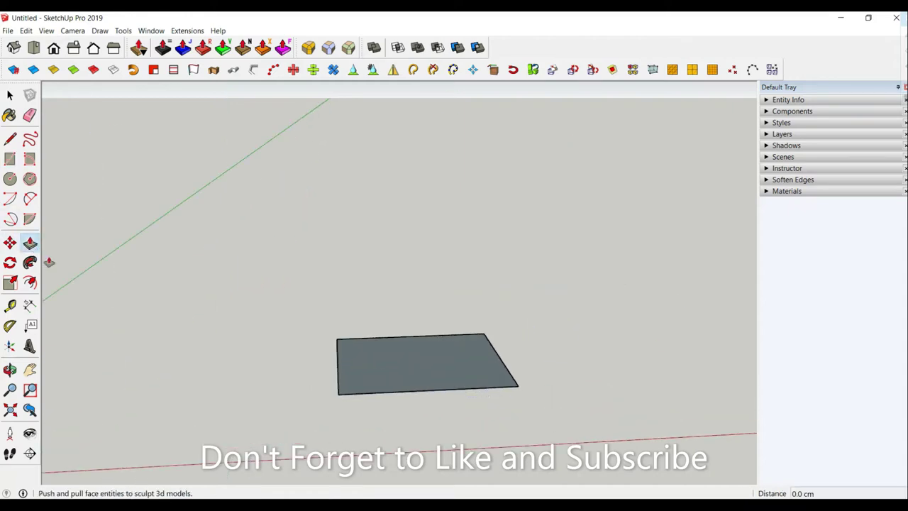
pyautogui.click(443, 369)
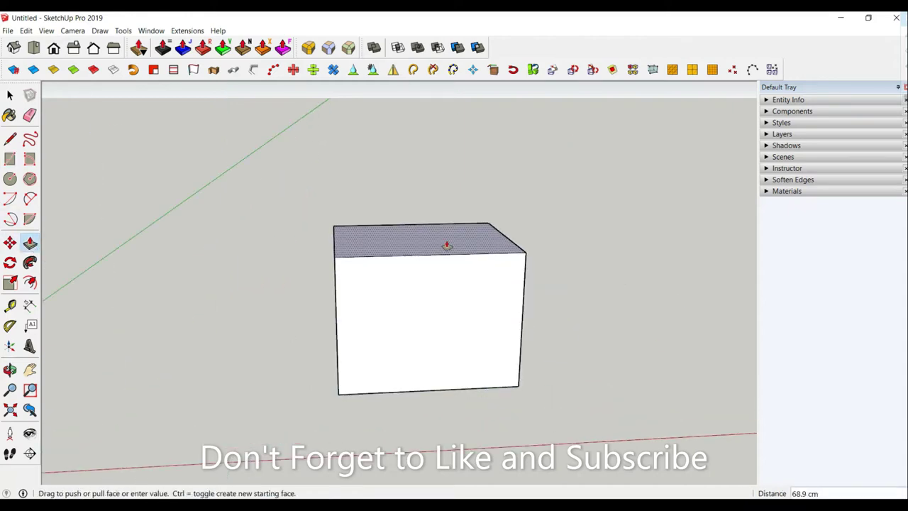
pyautogui.write('178')
pyautogui.press('Return')
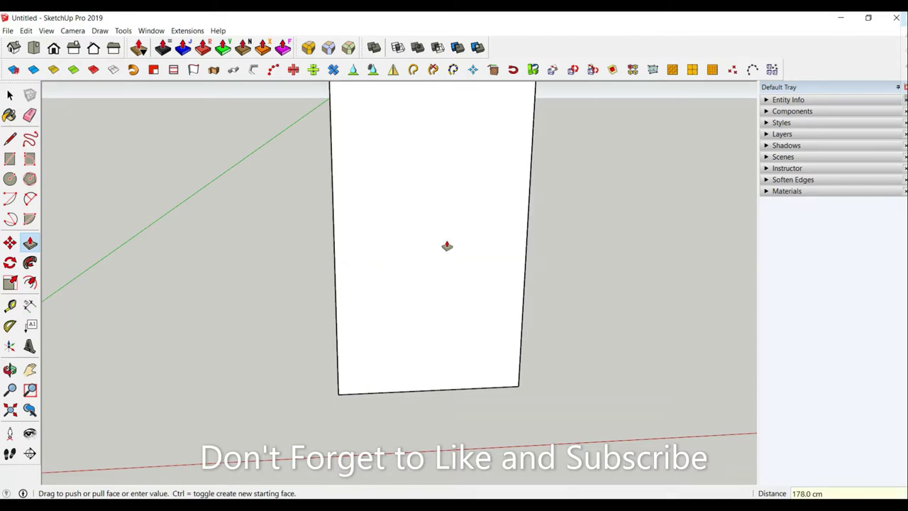
pyautogui.scroll(-3, 448, 248)
pyautogui.moveTo(449, 260)
pyautogui.mouseDown(button='middle')
pyautogui.moveTo(456, 217)
pyautogui.moveTo(327, 351)
pyautogui.mouseUp(button='middle')
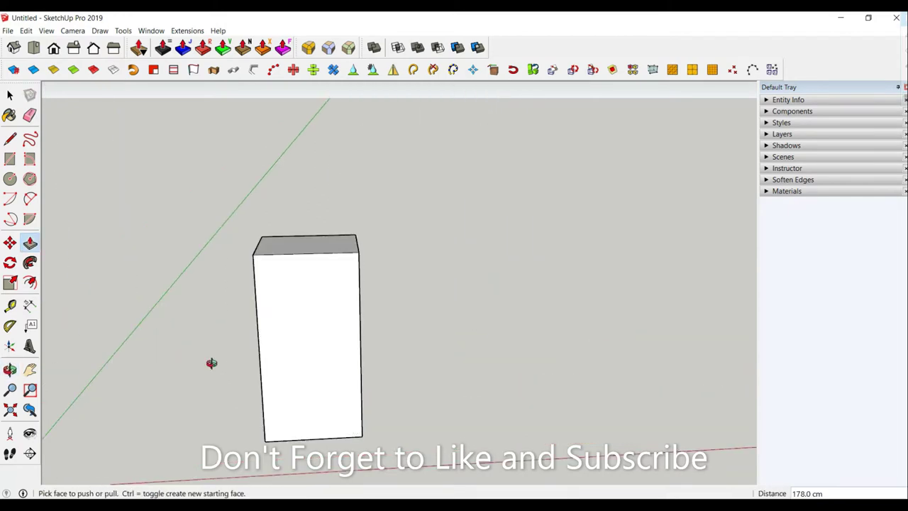
pyautogui.moveTo(211, 364); pyautogui.dragTo(242, 288, button='middle')
# Step: Offset the box's front face inward by 5 to form a rim
pyautogui.click(30, 282)
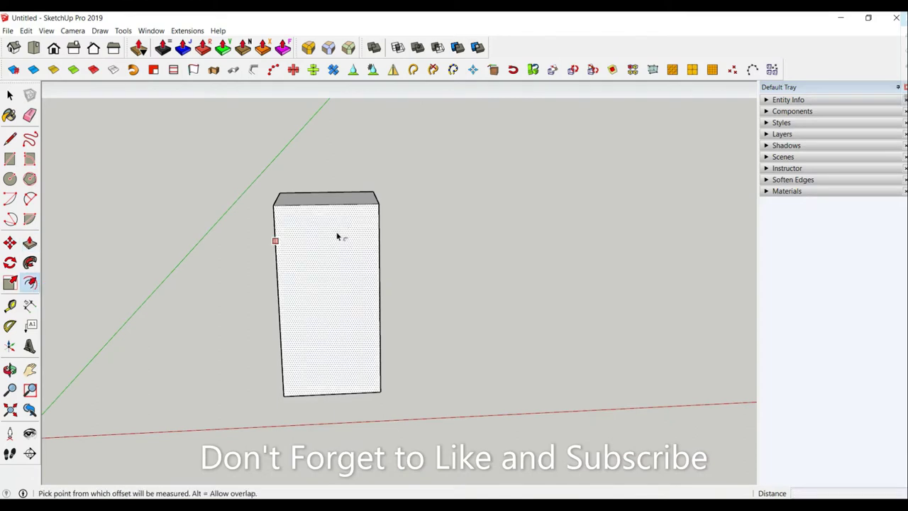
pyautogui.click(341, 204)
pyautogui.write('5')
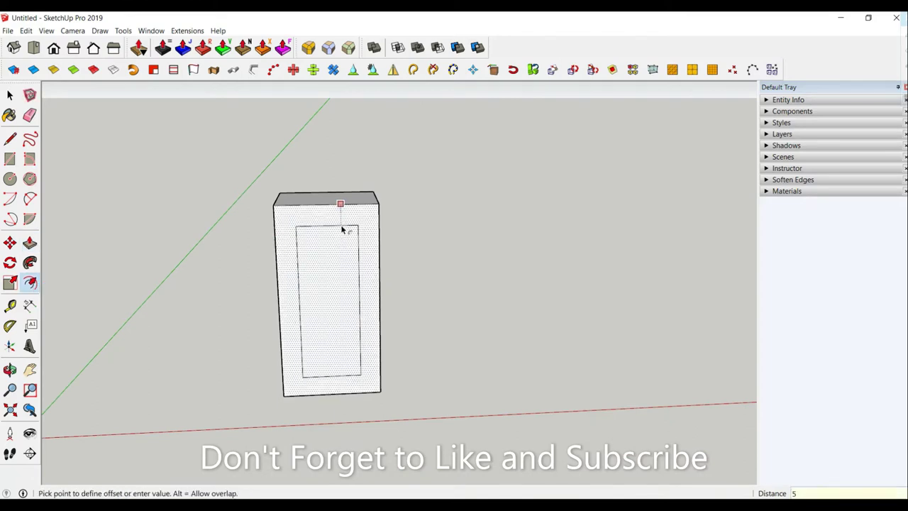
pyautogui.press('Return')
pyautogui.click(338, 230)
pyautogui.press('Escape')
pyautogui.scroll(2, 339, 231)
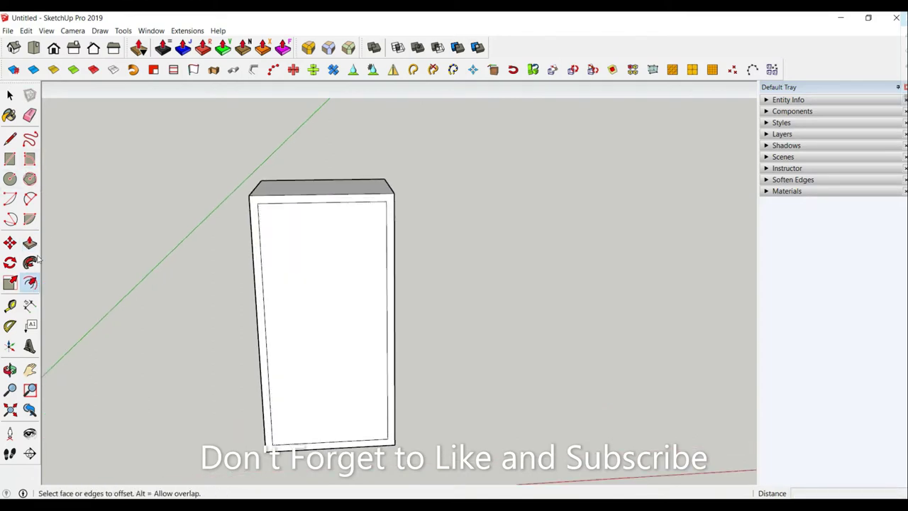
# Step: Push the inner front face 70 cm into the box to hollow it
pyautogui.click(30, 242)
pyautogui.moveTo(137, 236); pyautogui.dragTo(217, 246, button='middle')
pyautogui.click(304, 286)
pyautogui.write('70')
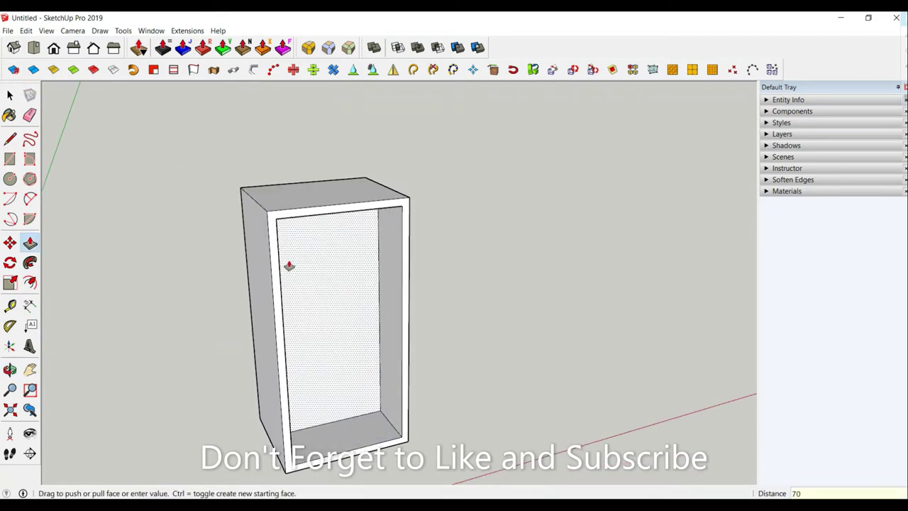
pyautogui.press('Return')
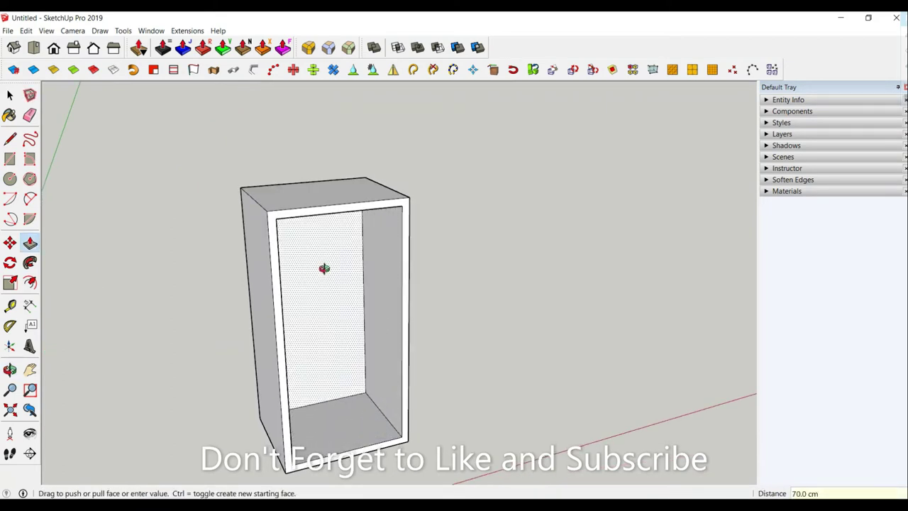
pyautogui.moveTo(324, 263); pyautogui.dragTo(274, 246, button='middle')
# Step: Select all of the cabinet's geometry and make it one group
pyautogui.click(10, 95)
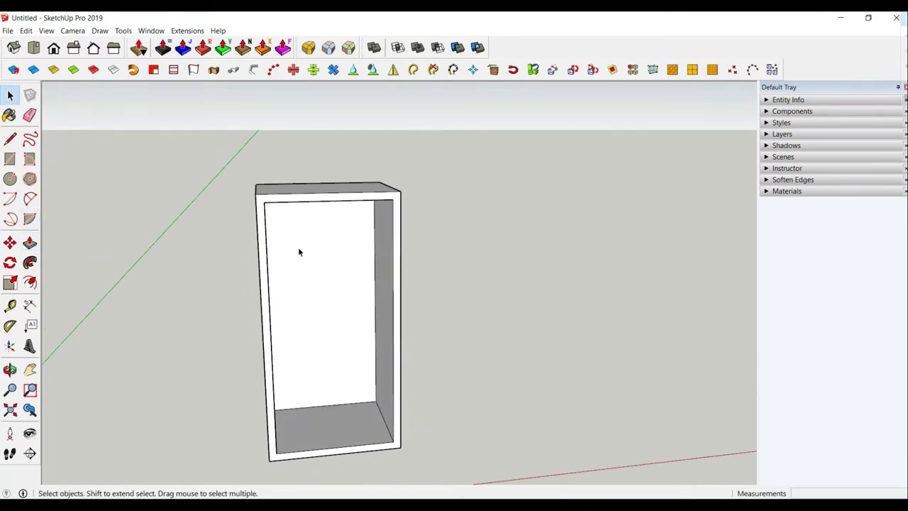
pyautogui.tripleClick(298, 247)
pyautogui.rightClick(301, 247)
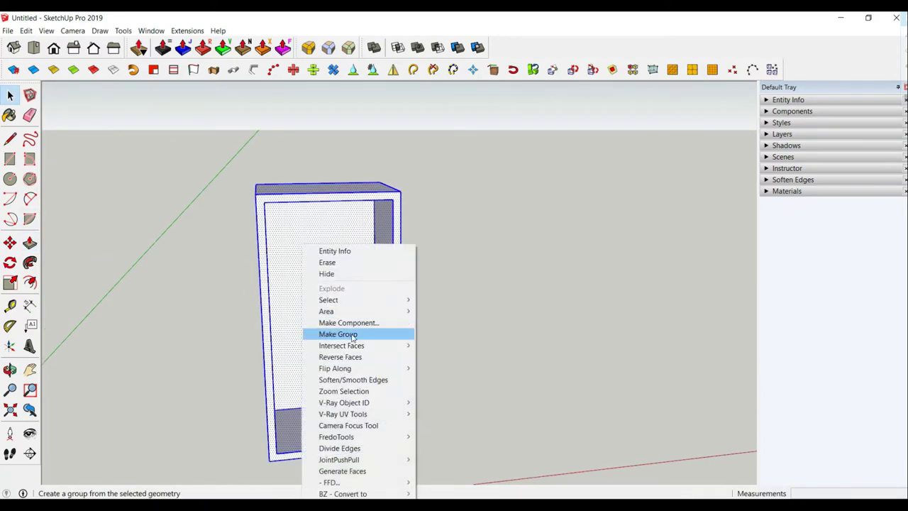
pyautogui.click(327, 338)
pyautogui.moveTo(255, 305)
pyautogui.mouseDown(button='middle')
pyautogui.moveTo(291, 257)
pyautogui.moveTo(308, 339)
pyautogui.mouseUp(button='middle')
pyautogui.click(118, 290)
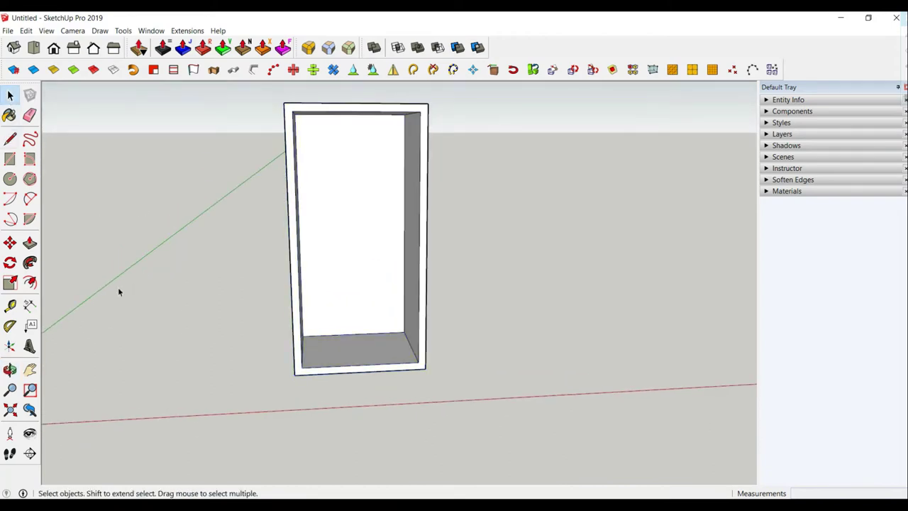
# Step: Draw a 90 by 70 cm rectangle from the cabinet's bottom-left front corner
pyautogui.click(10, 159)
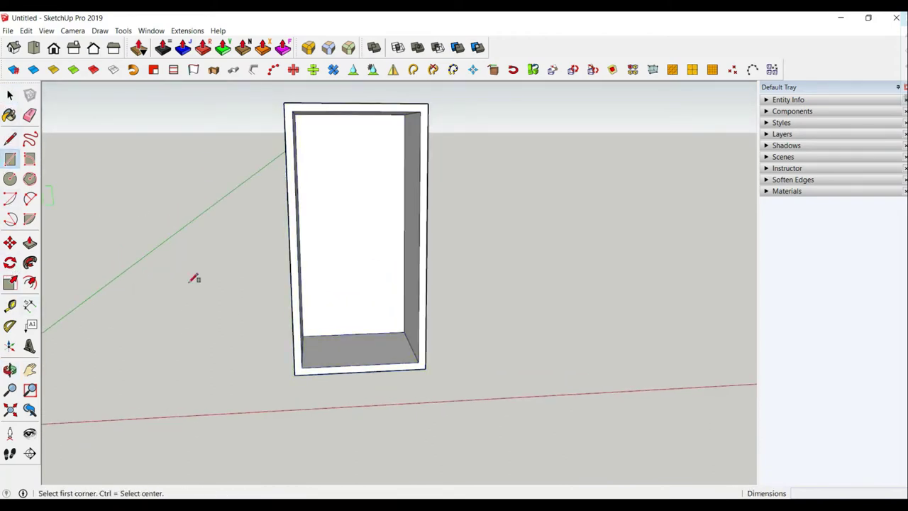
pyautogui.click(295, 373)
pyautogui.write('90,7')
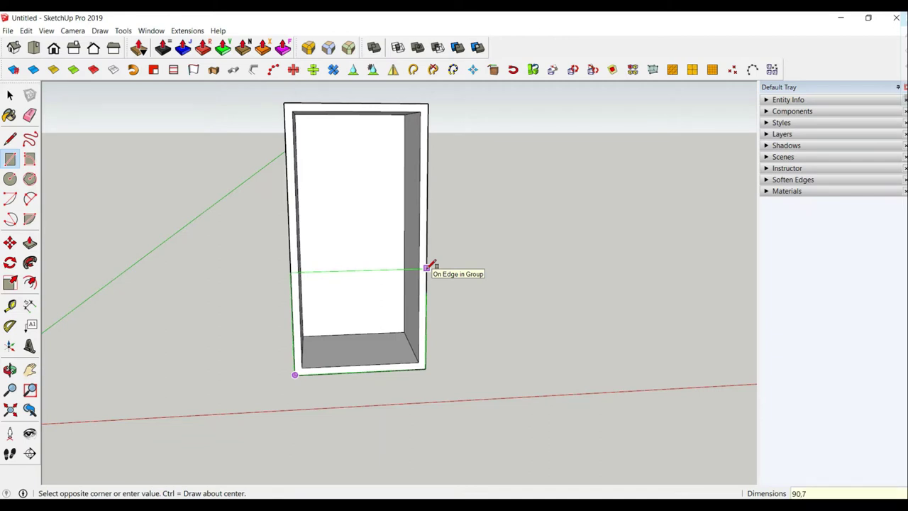
pyautogui.press('Return')
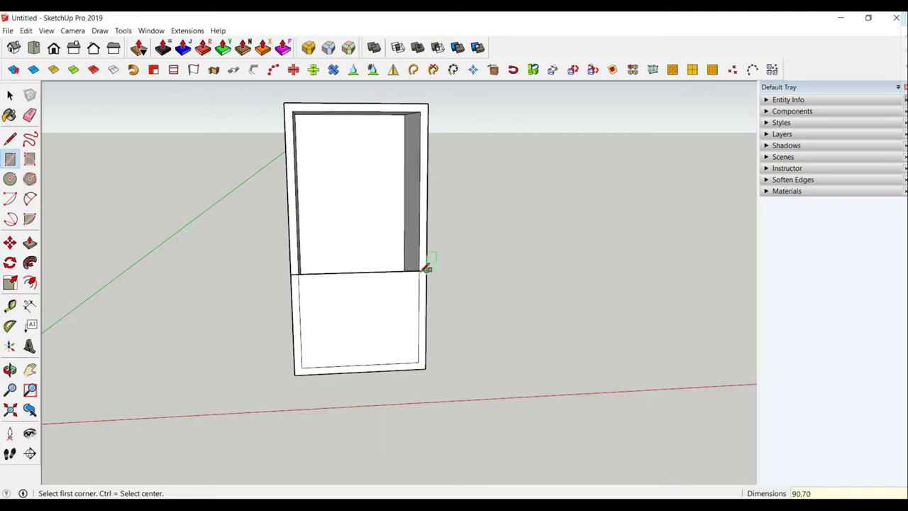
pyautogui.scroll(2, 330, 304)
pyautogui.moveTo(330, 304); pyautogui.dragTo(476, 278, button='middle')
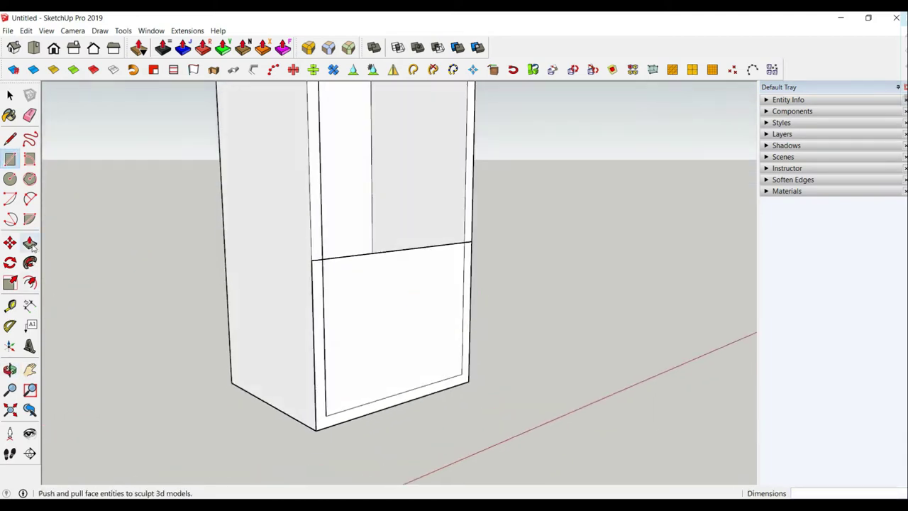
# Step: Pull the lower rectangle out 5 cm into a solid drawer front
pyautogui.click(30, 243)
pyautogui.click(375, 322)
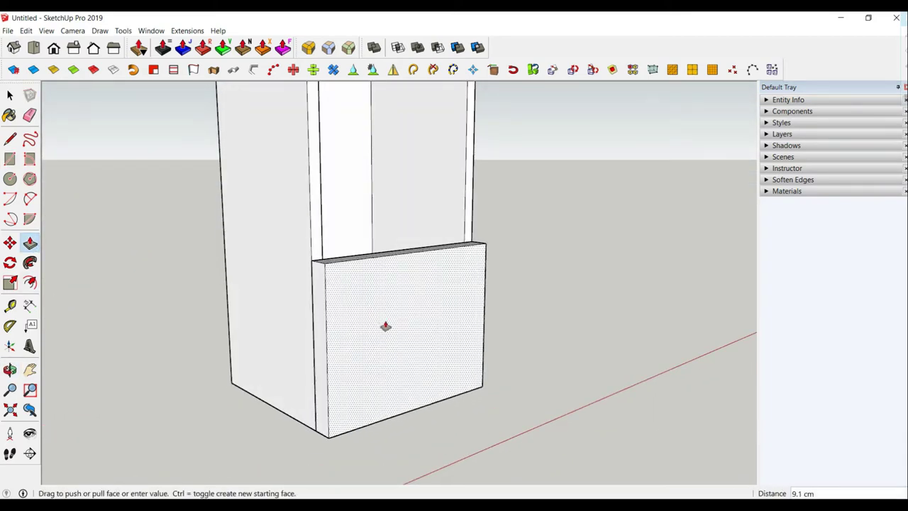
pyautogui.write('5')
pyautogui.press('Return')
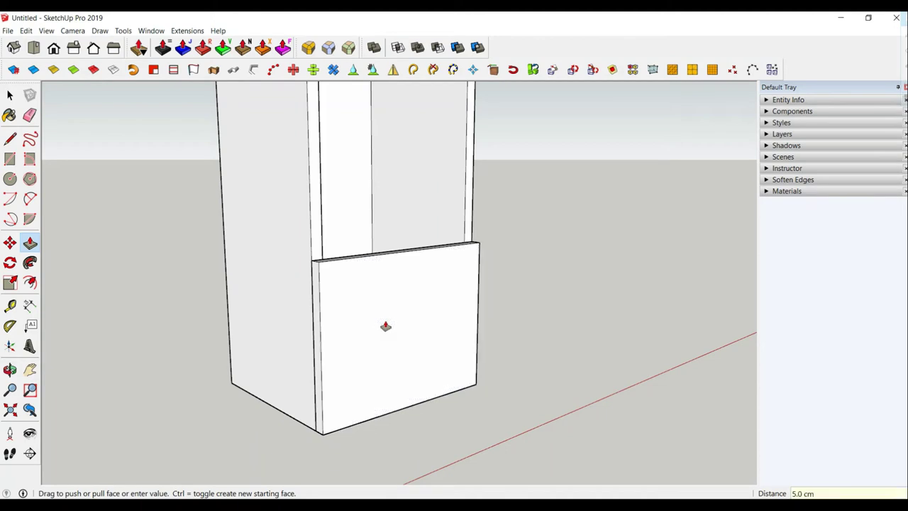
pyautogui.scroll(-2, 304, 300)
pyautogui.scroll(-2, 304, 300)
pyautogui.moveTo(305, 300)
pyautogui.mouseDown(button='middle')
pyautogui.moveTo(446, 283)
pyautogui.moveTo(414, 300)
pyautogui.mouseUp(button='middle')
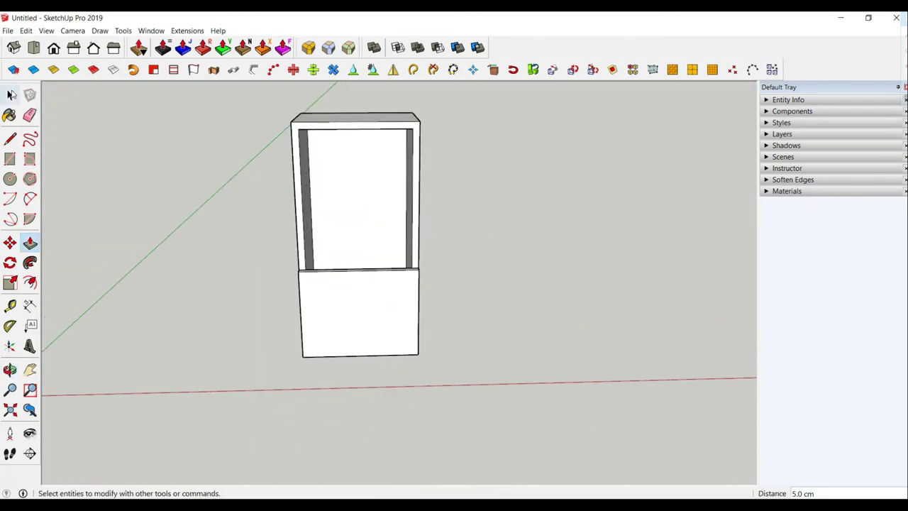
pyautogui.click(10, 95)
# Step: Make the drawer front its own group
pyautogui.click(338, 312)
pyautogui.rightClick(339, 312)
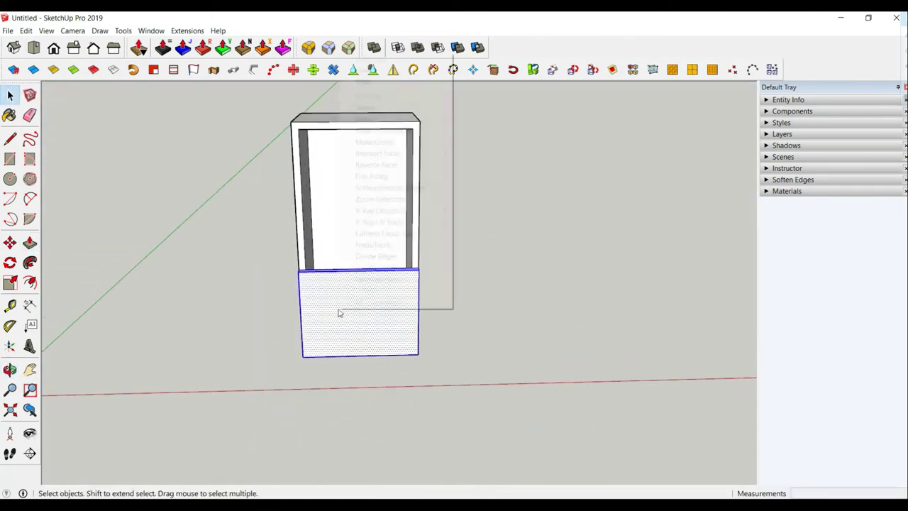
pyautogui.click(391, 147)
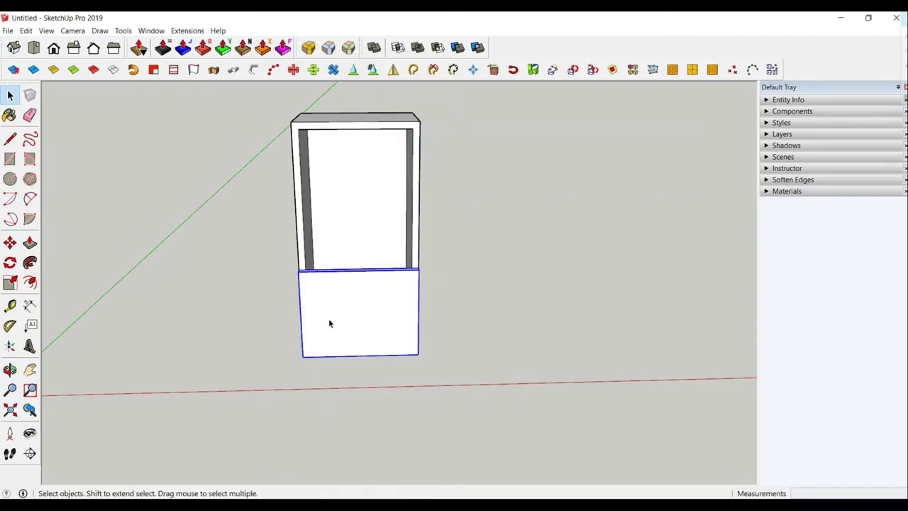
pyautogui.moveTo(329, 317); pyautogui.dragTo(381, 316, button='middle')
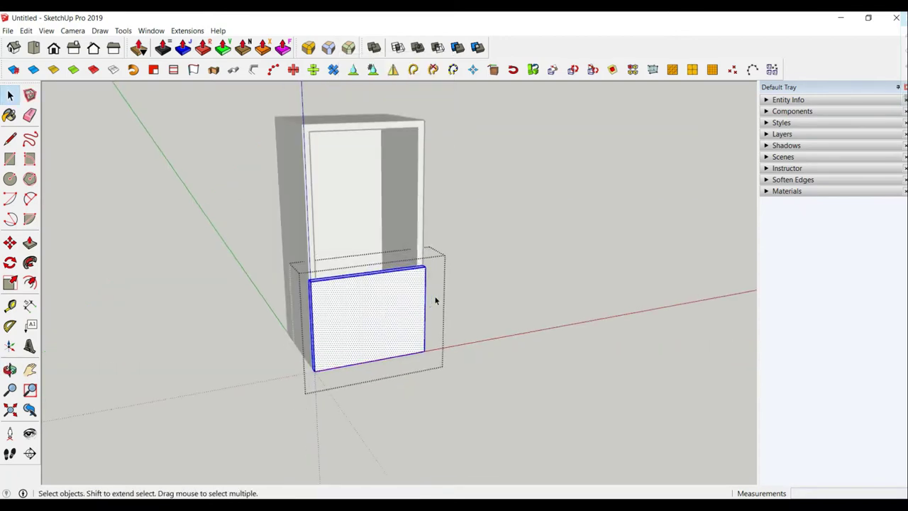
pyautogui.click(379, 318)
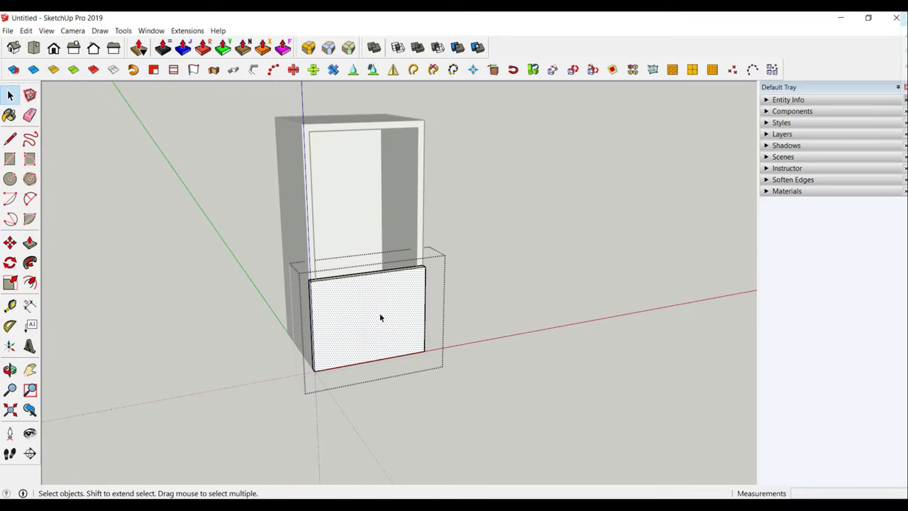
pyautogui.scroll(2, 368, 322)
# Step: Inside the drawer group, round its edges with RoundCorner at 0.5 cm offset, 12 segments
pyautogui.doubleClick(366, 323)
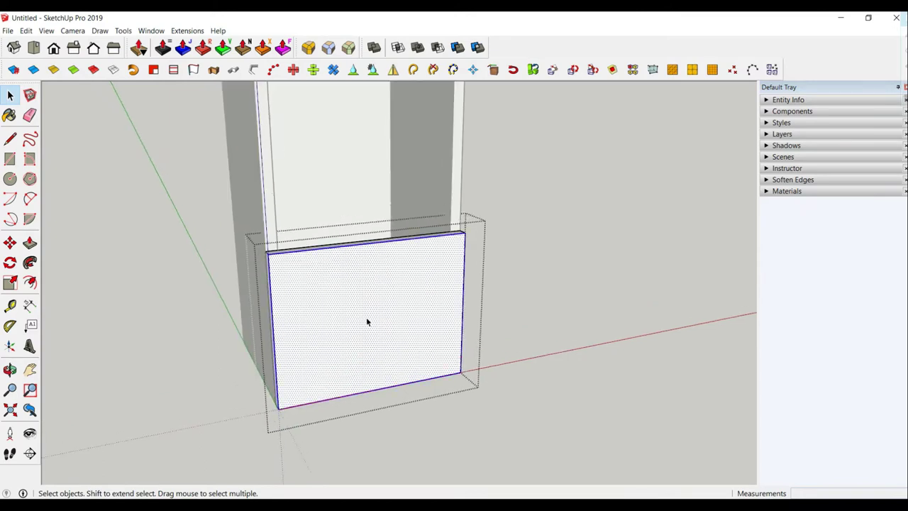
pyautogui.keyDown('shift'); pyautogui.click(366, 322); pyautogui.keyUp('shift')
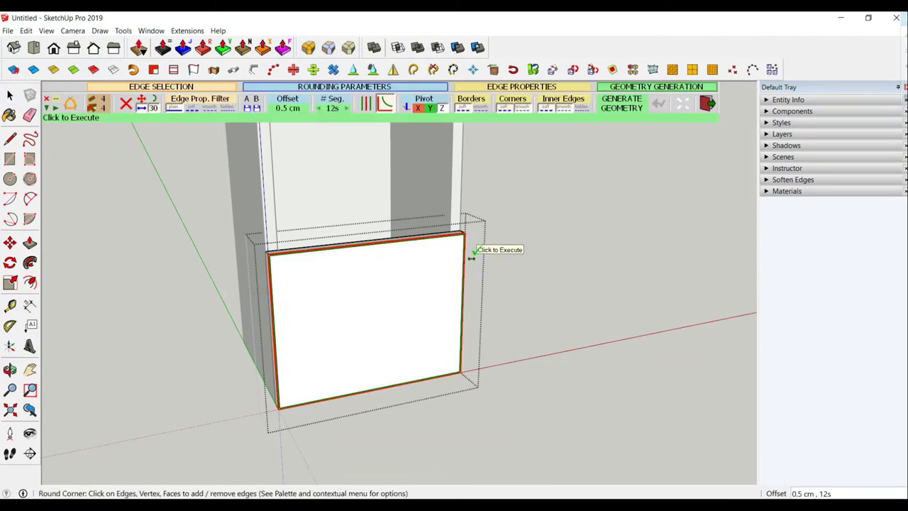
pyautogui.click(471, 258)
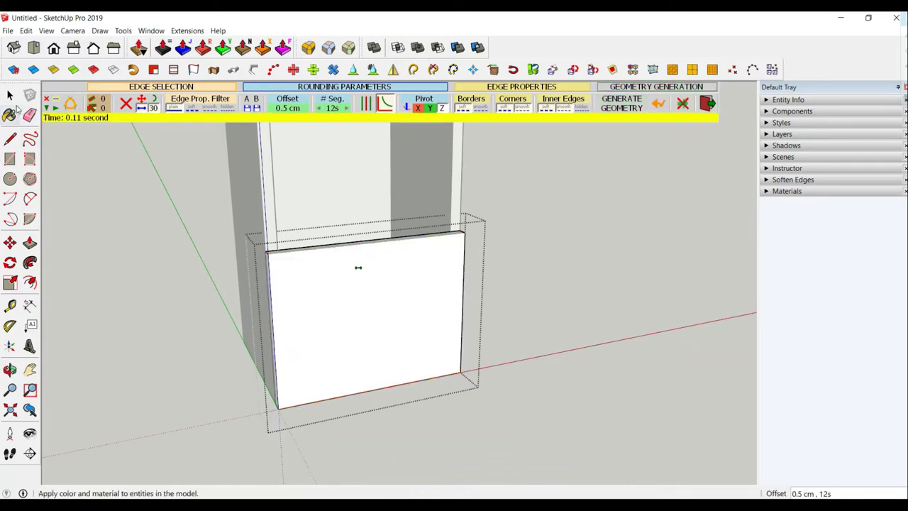
pyautogui.click(10, 95)
pyautogui.moveTo(52, 149)
pyautogui.mouseDown(button='middle')
pyautogui.moveTo(158, 213)
pyautogui.moveTo(515, 278)
pyautogui.moveTo(412, 198)
pyautogui.moveTo(445, 272)
pyautogui.moveTo(492, 334)
pyautogui.moveTo(525, 268)
pyautogui.mouseUp(button='middle')
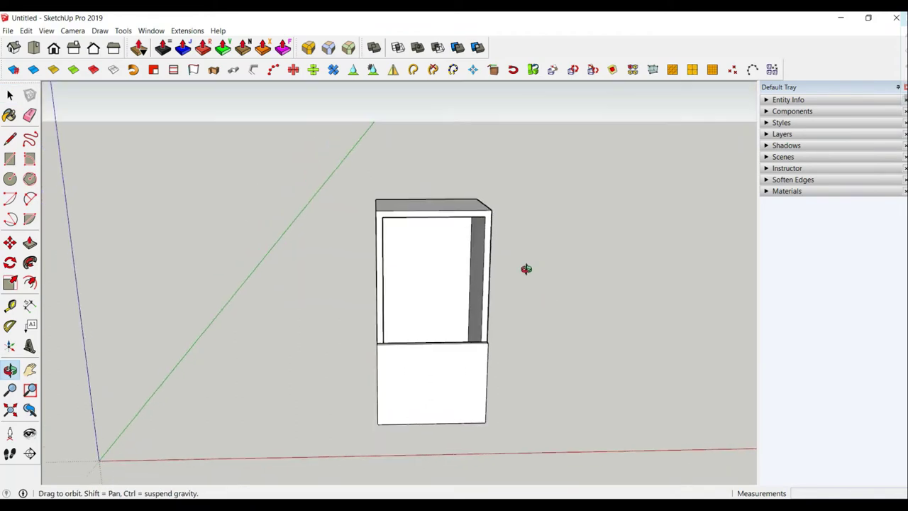
# Step: Draw a 90 by 108 cm rectangle across the upper front opening
pyautogui.click(10, 159)
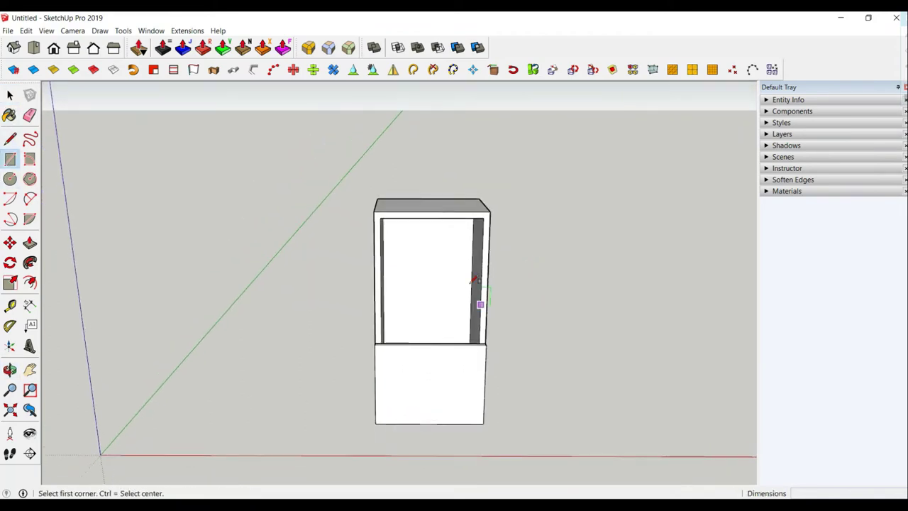
pyautogui.click(375, 210)
pyautogui.scroll(3, 515, 336)
pyautogui.moveTo(515, 336); pyautogui.dragTo(348, 375, button='middle')
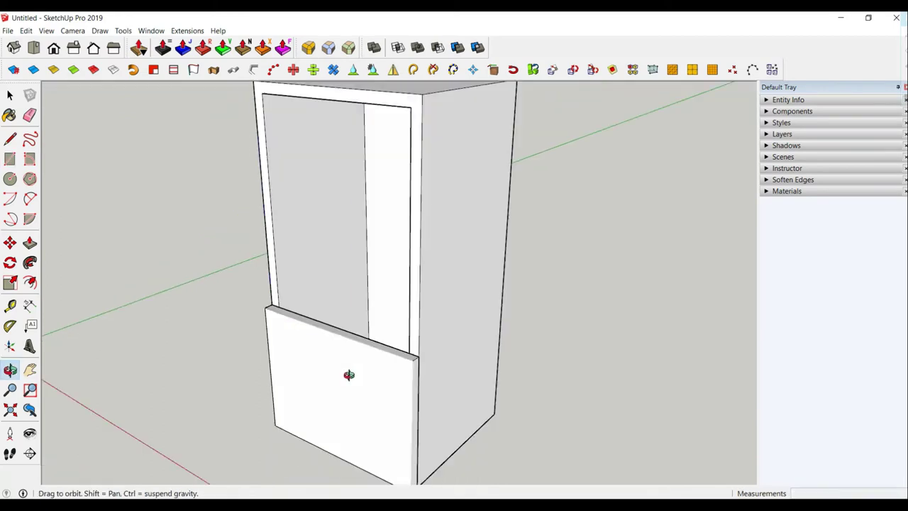
pyautogui.click(419, 355)
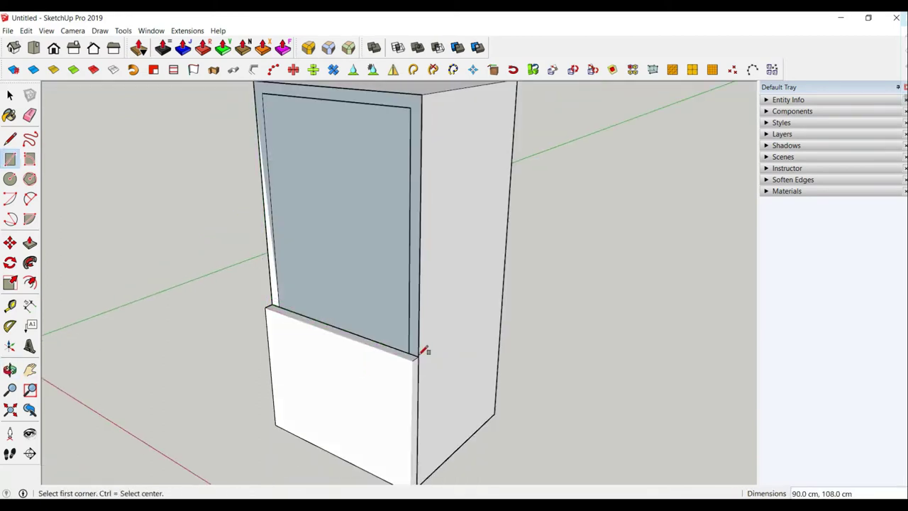
pyautogui.moveTo(419, 354); pyautogui.dragTo(553, 405, button='middle')
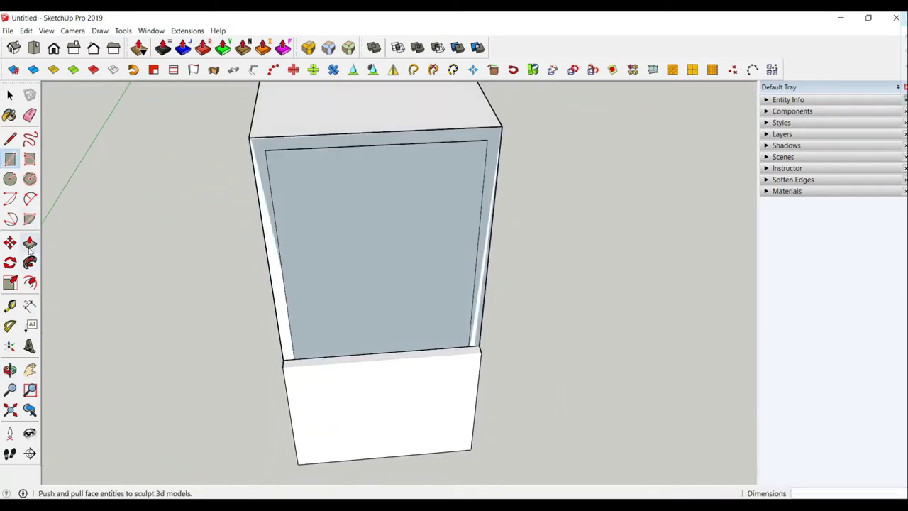
# Step: Pull the upper rectangle out 5 cm into a door panel
pyautogui.click(30, 242)
pyautogui.click(307, 248)
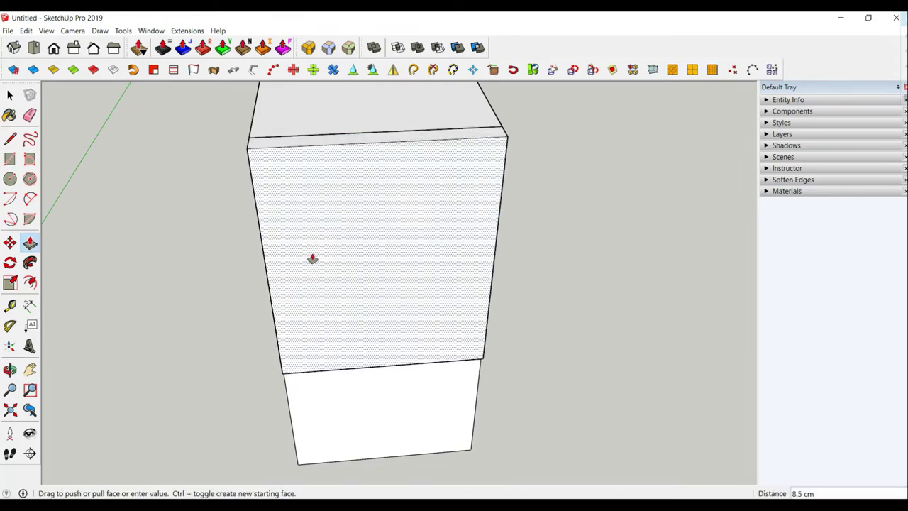
pyautogui.write('5')
pyautogui.press('Return')
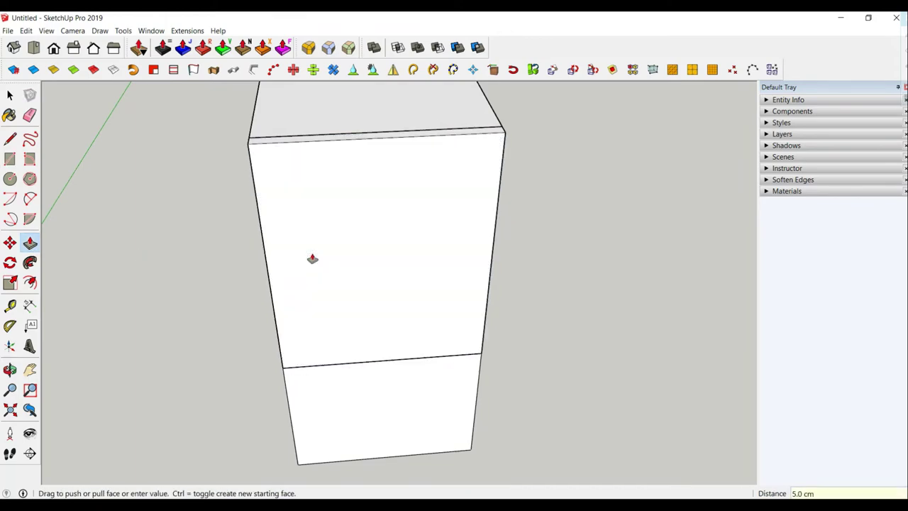
pyautogui.moveTo(333, 258); pyautogui.dragTo(427, 217, button='middle')
# Step: Push the panel's side face in 45 cm so it covers only the left half
pyautogui.click(421, 199)
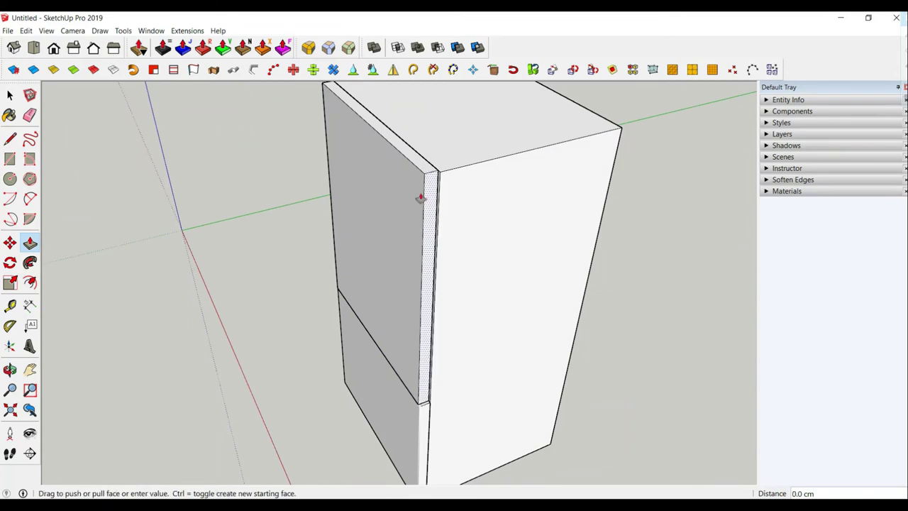
pyautogui.moveTo(374, 136); pyautogui.dragTo(348, 151, button='middle')
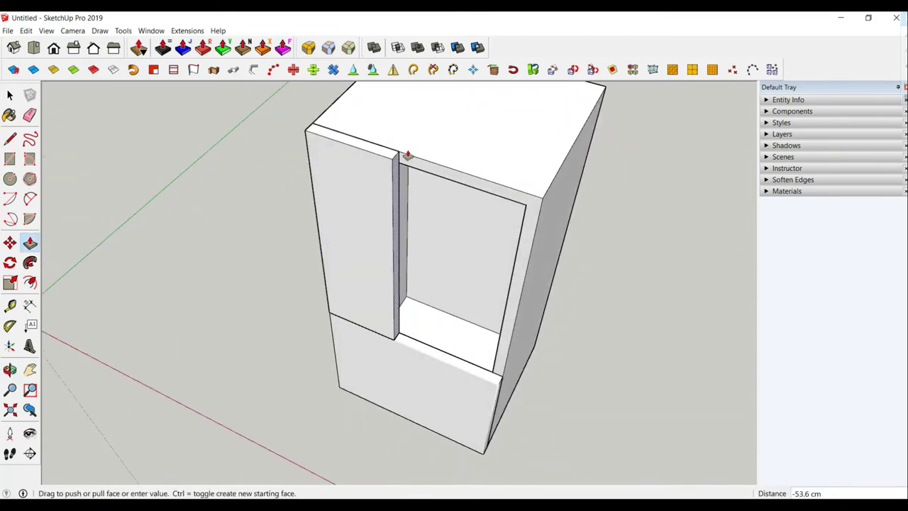
pyautogui.click(421, 162)
pyautogui.moveTo(421, 162)
pyautogui.mouseDown(button='middle')
pyautogui.moveTo(426, 170)
pyautogui.moveTo(401, 194)
pyautogui.moveTo(410, 191)
pyautogui.mouseUp(button='middle')
# Step: Push the door's inner edge in 0.4 cm and lower its top 0.8 cm
pyautogui.click(409, 190)
pyautogui.write('0.4')
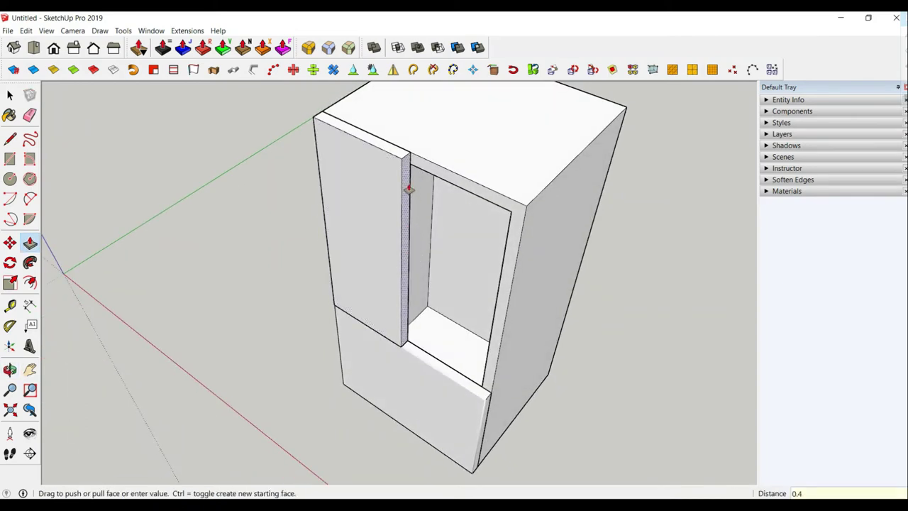
pyautogui.press('Return')
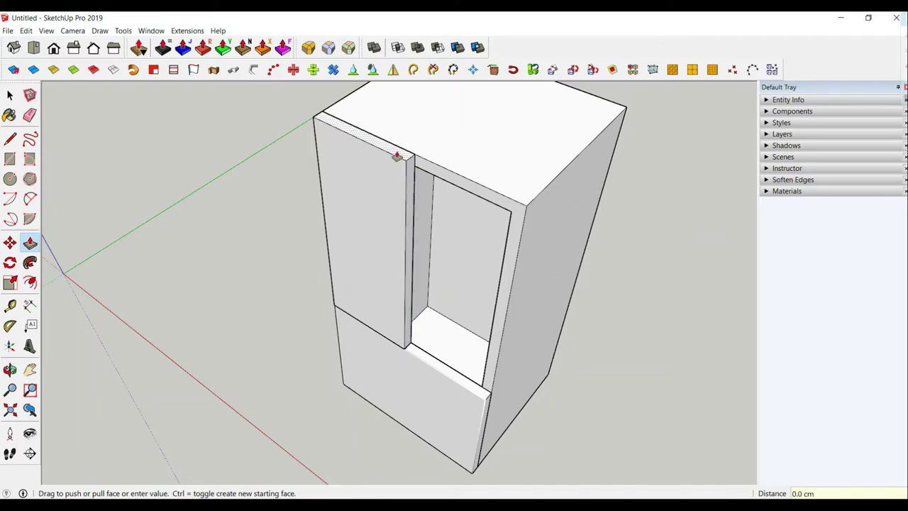
pyautogui.moveTo(397, 156); pyautogui.dragTo(396, 160)
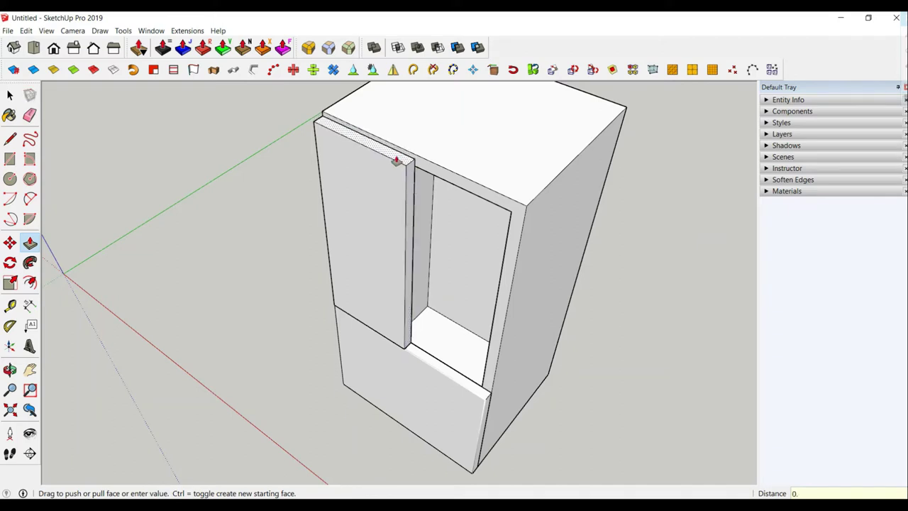
pyautogui.write('8')
pyautogui.press('Return')
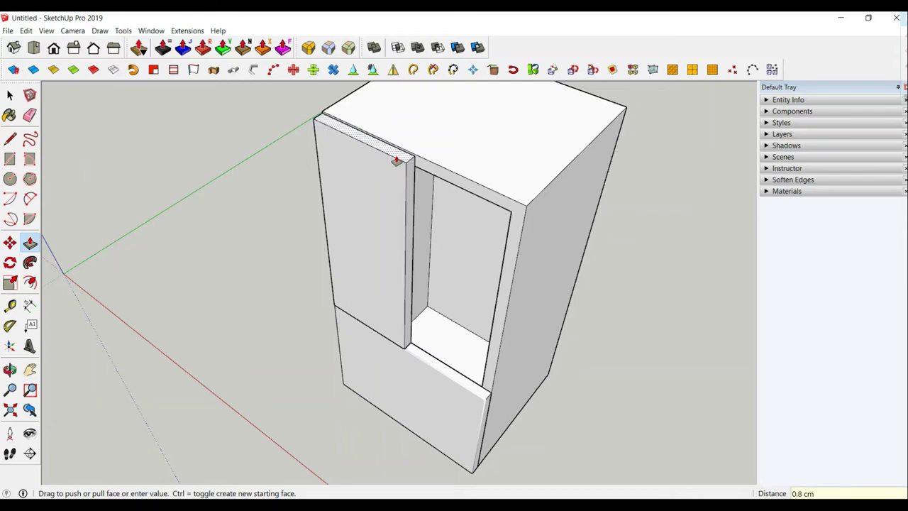
pyautogui.moveTo(397, 161)
pyautogui.mouseDown(button='middle')
pyautogui.moveTo(381, 202)
pyautogui.moveTo(512, 92)
pyautogui.moveTo(128, 131)
pyautogui.mouseUp(button='middle')
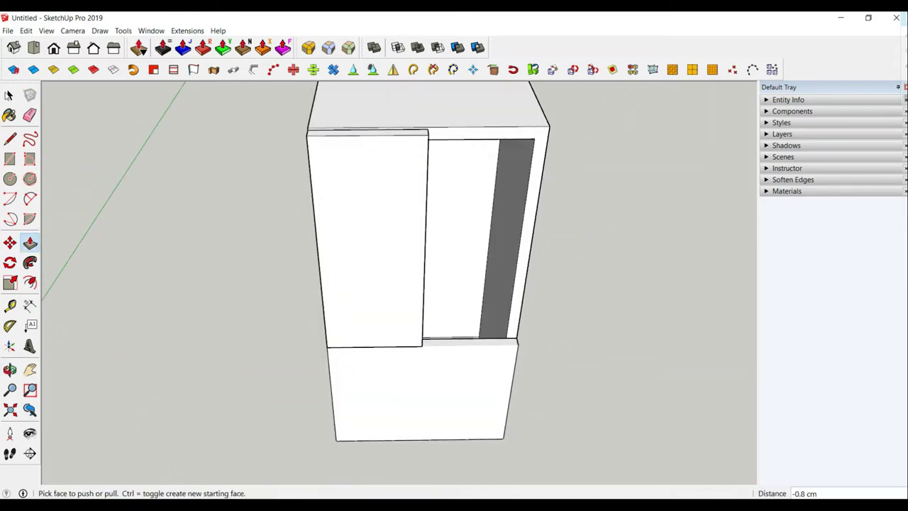
pyautogui.press('space')
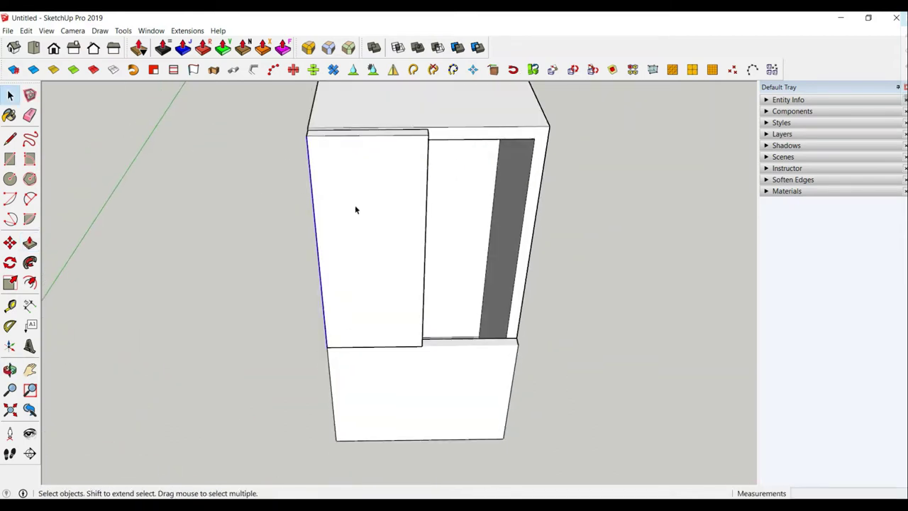
# Step: Round the left door's edges with RoundCorner at 0.5 cm offset
pyautogui.doubleClick(350, 200)
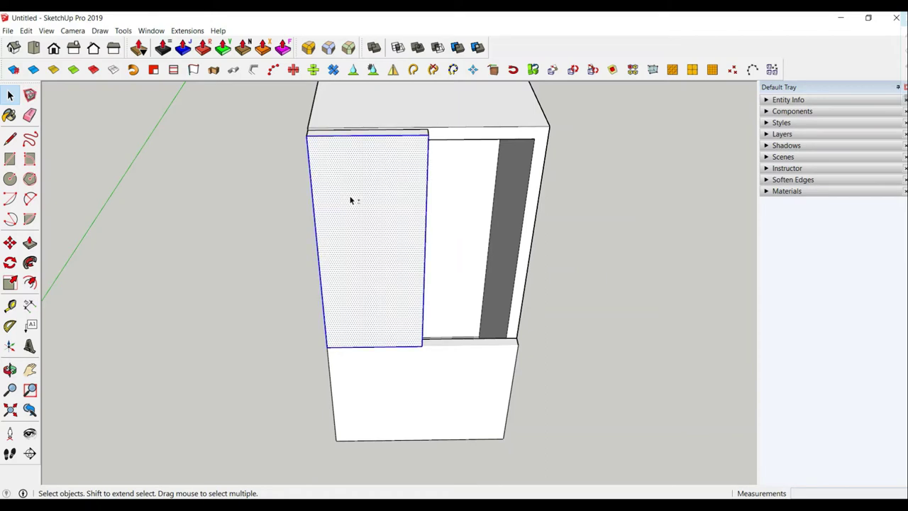
pyautogui.keyDown('shift'); pyautogui.click(350, 200); pyautogui.keyUp('shift')
pyautogui.click(308, 47)
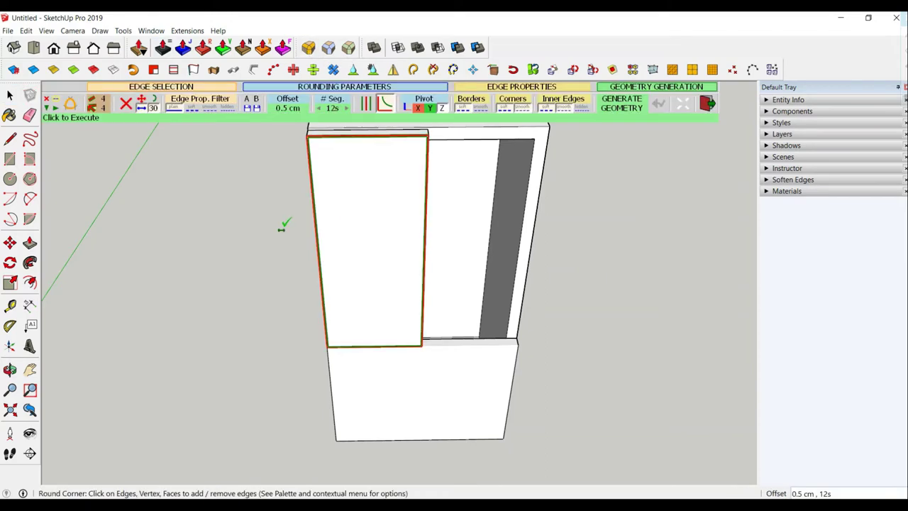
pyautogui.moveTo(283, 220)
pyautogui.mouseDown(button='middle')
pyautogui.moveTo(405, 249)
pyautogui.moveTo(421, 218)
pyautogui.mouseUp(button='middle')
pyautogui.click(11, 96)
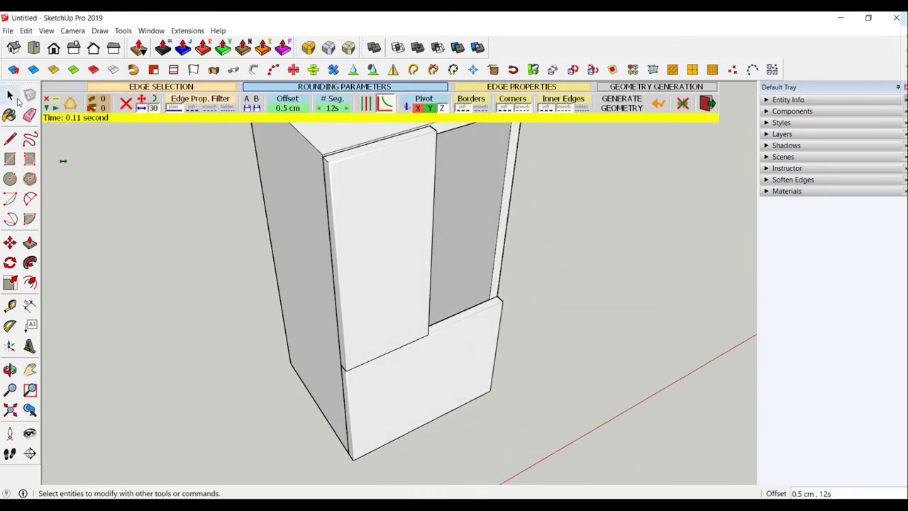
# Step: Select the door's face and edges and make them one group
pyautogui.doubleClick(419, 198)
pyautogui.rightClick(392, 200)
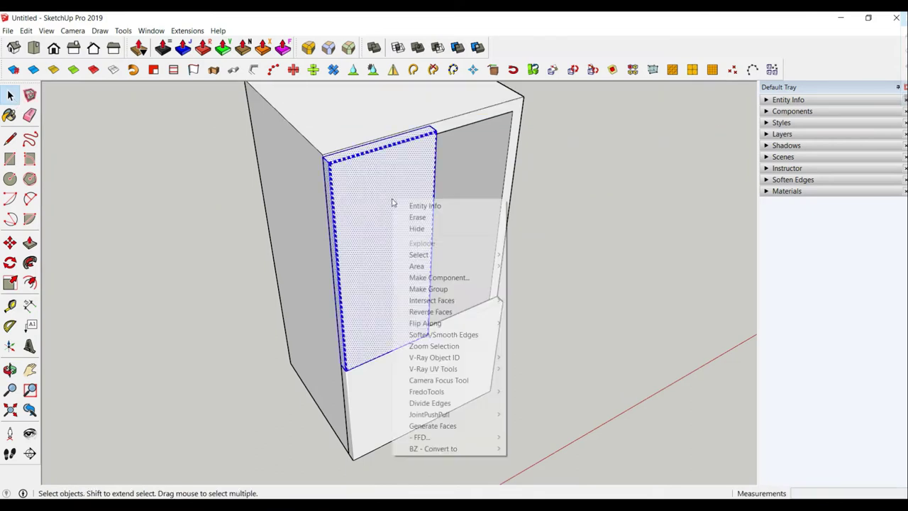
pyautogui.click(412, 290)
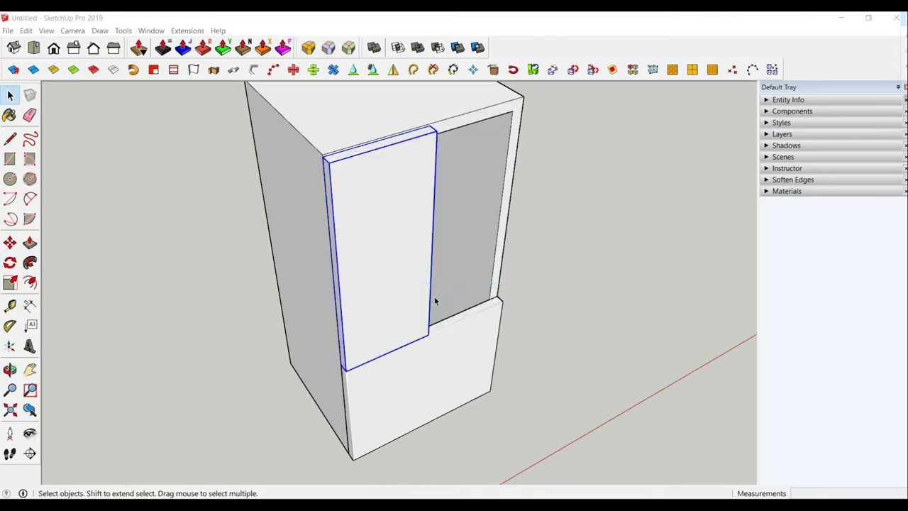
pyautogui.moveTo(253, 217)
pyautogui.mouseDown(button='middle')
pyautogui.moveTo(441, 248)
pyautogui.moveTo(400, 279)
pyautogui.moveTo(346, 122)
pyautogui.mouseUp(button='middle')
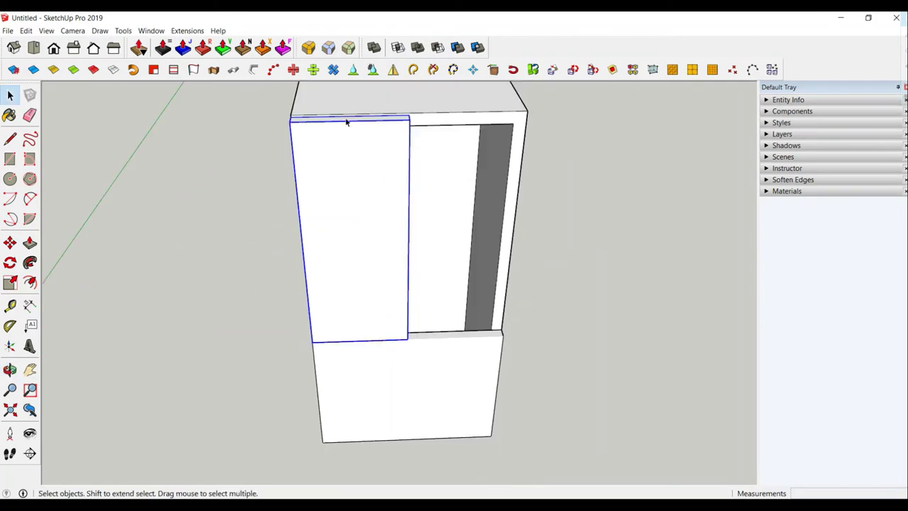
# Step: Shift the left door group slightly with Move, then reopen it and select its front face
pyautogui.scroll(3, 346, 122)
pyautogui.moveTo(287, 111); pyautogui.dragTo(373, 159, button='middle')
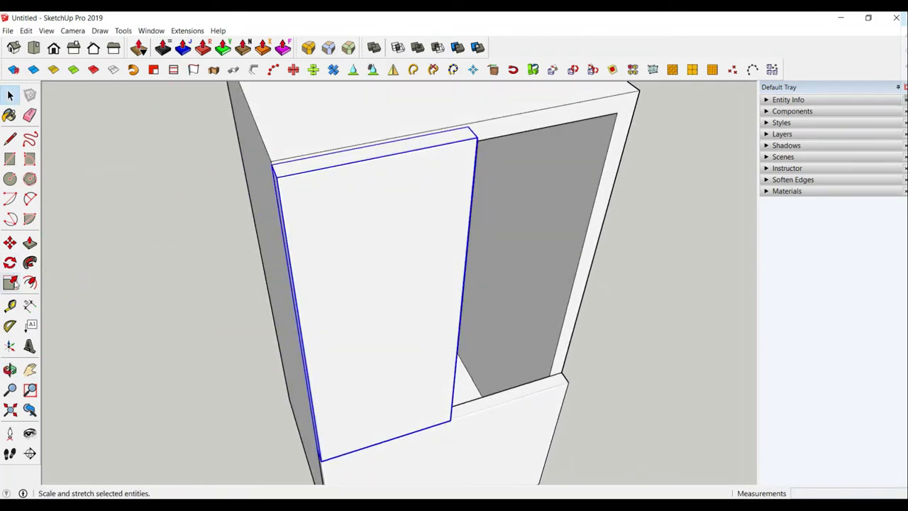
pyautogui.click(10, 242)
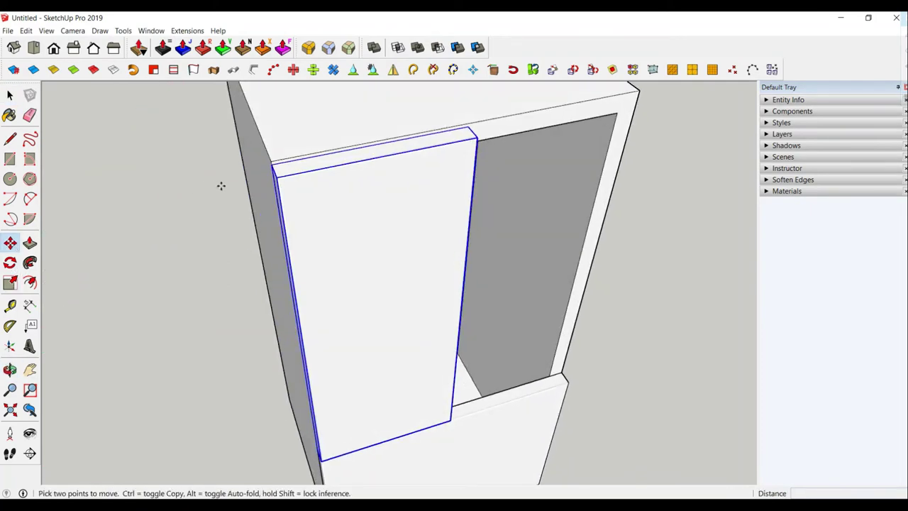
pyautogui.click(275, 163)
pyautogui.moveTo(373, 192); pyautogui.dragTo(312, 154, button='middle')
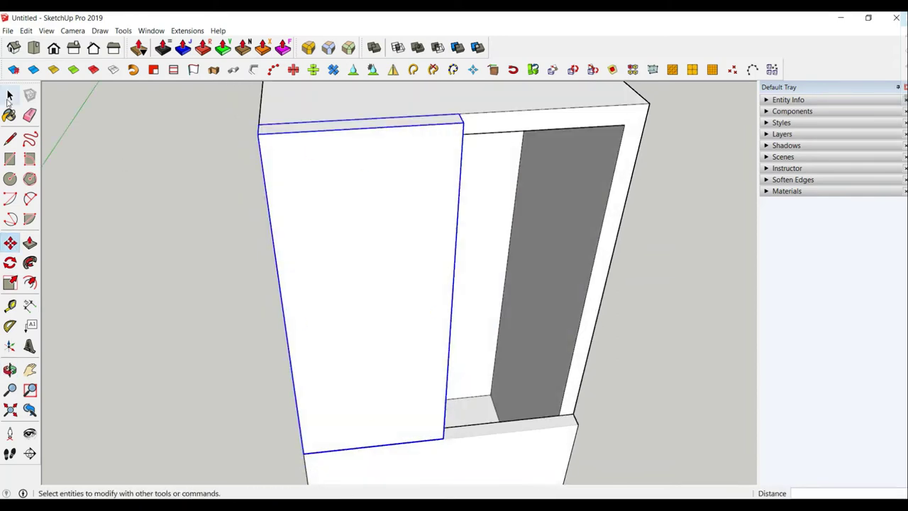
pyautogui.press('space')
pyautogui.doubleClick(362, 210)
pyautogui.click(361, 212)
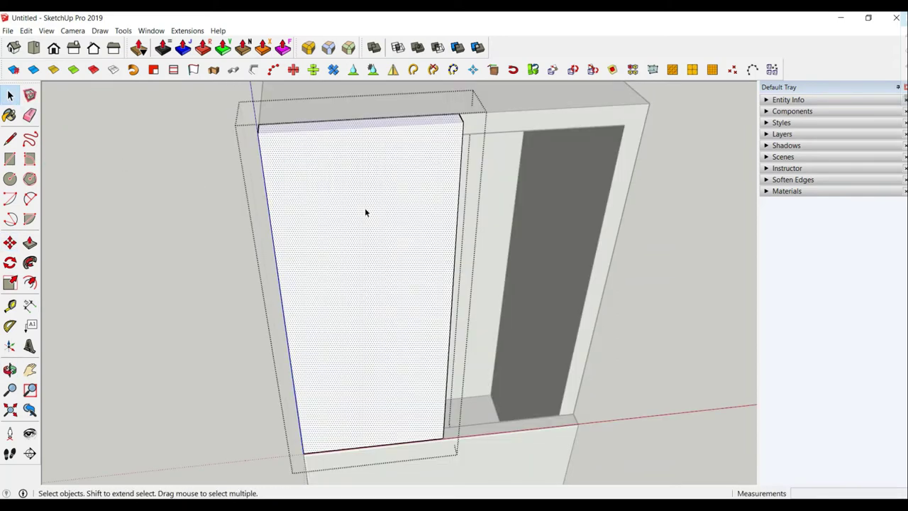
pyautogui.moveTo(365, 208)
pyautogui.mouseDown(button='middle')
pyautogui.moveTo(376, 228)
pyautogui.moveTo(325, 260)
pyautogui.mouseUp(button='middle')
# Step: Copy the door group 45.4 cm to the right using Move with Ctrl
pyautogui.click(369, 210)
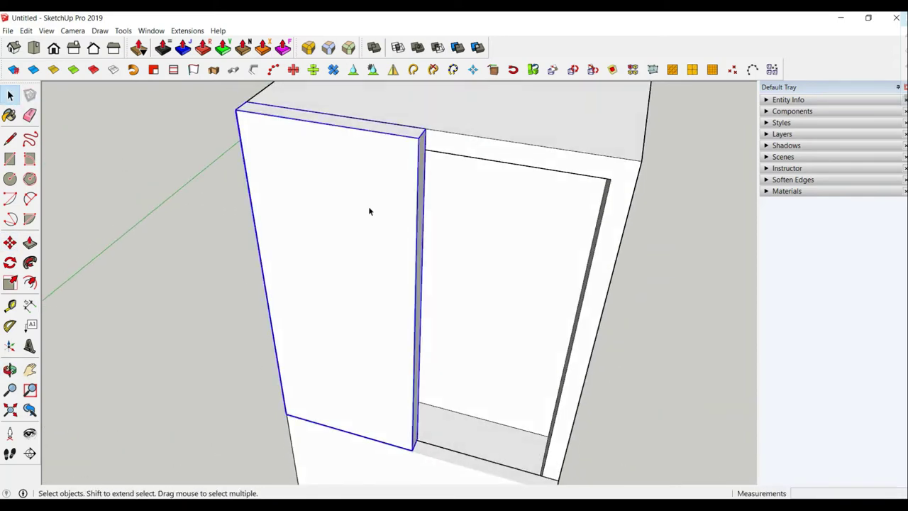
pyautogui.click(10, 242)
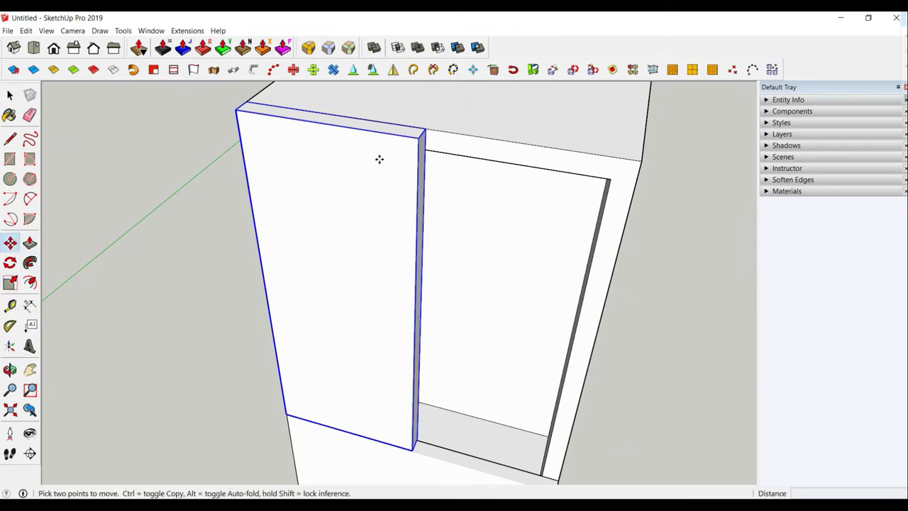
pyautogui.click(426, 130)
pyautogui.press('ctrl')
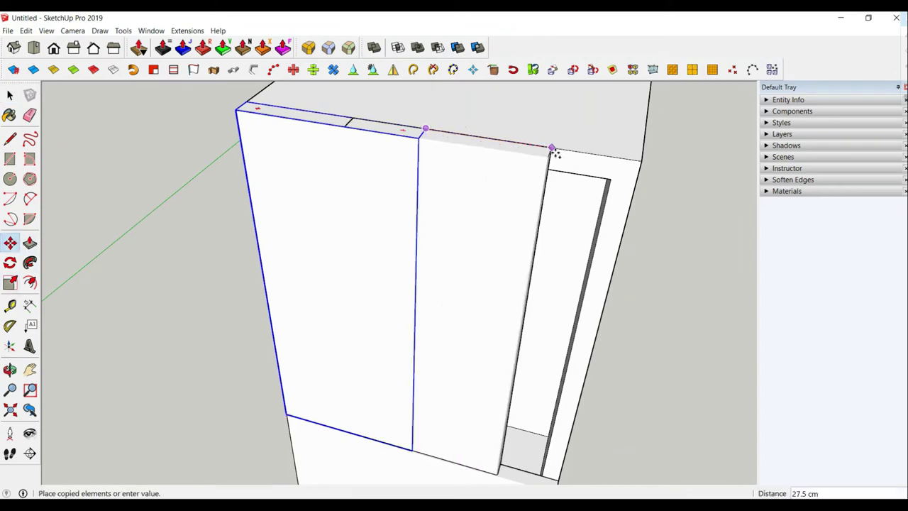
pyautogui.click(642, 163)
pyautogui.moveTo(642, 163)
pyautogui.mouseDown(button='middle')
pyautogui.moveTo(492, 219)
pyautogui.moveTo(510, 233)
pyautogui.mouseUp(button='middle')
# Step: Flip the copied door along the group's red axis to mirror it
pyautogui.rightClick(492, 219)
pyautogui.moveTo(527, 359)
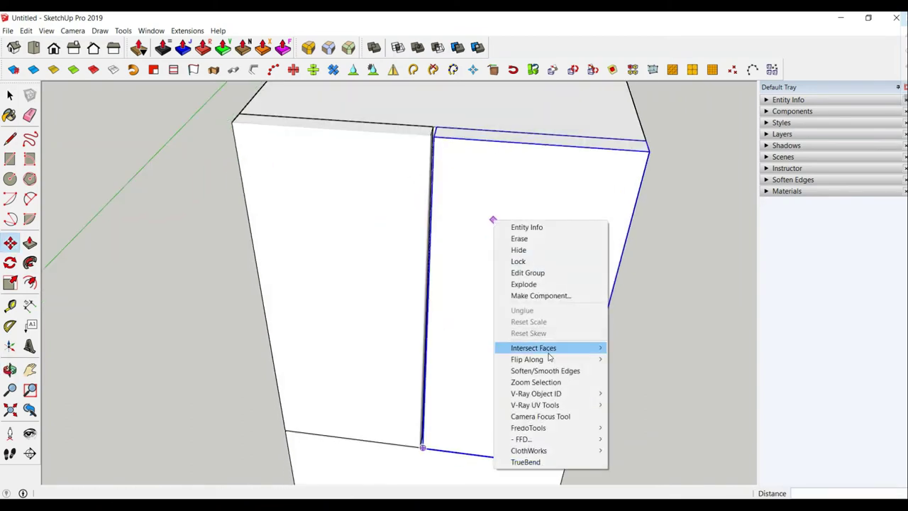
pyautogui.click(641, 358)
pyautogui.moveTo(641, 358)
pyautogui.mouseDown(button='middle')
pyautogui.moveTo(507, 308)
pyautogui.moveTo(513, 174)
pyautogui.moveTo(477, 294)
pyautogui.moveTo(454, 284)
pyautogui.mouseUp(button='middle')
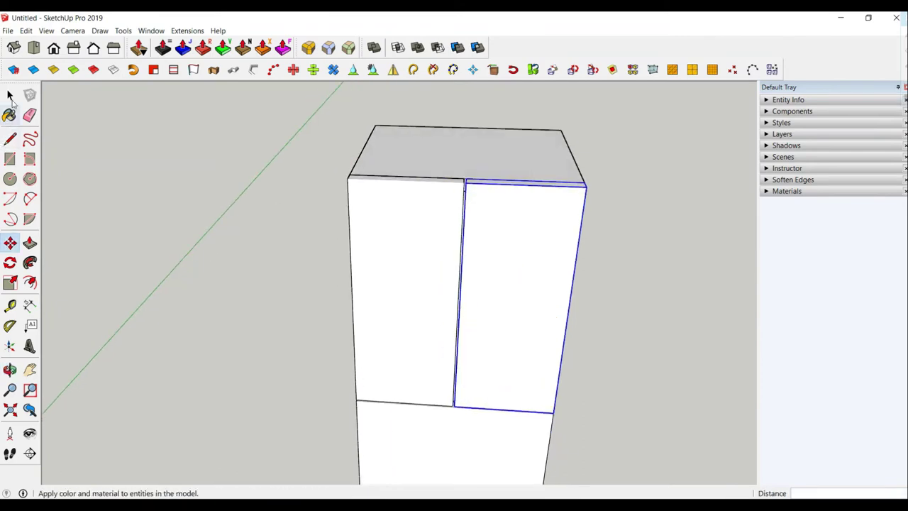
pyautogui.click(10, 94)
pyautogui.moveTo(215, 207)
pyautogui.mouseDown(button='middle')
pyautogui.moveTo(341, 289)
pyautogui.moveTo(267, 276)
pyautogui.moveTo(359, 341)
pyautogui.mouseUp(button='middle')
# Step: Draw a small rectangle beside the fridge and pull it into a 2 cm thick block
pyautogui.scroll(5, 359, 341)
pyautogui.click(10, 159)
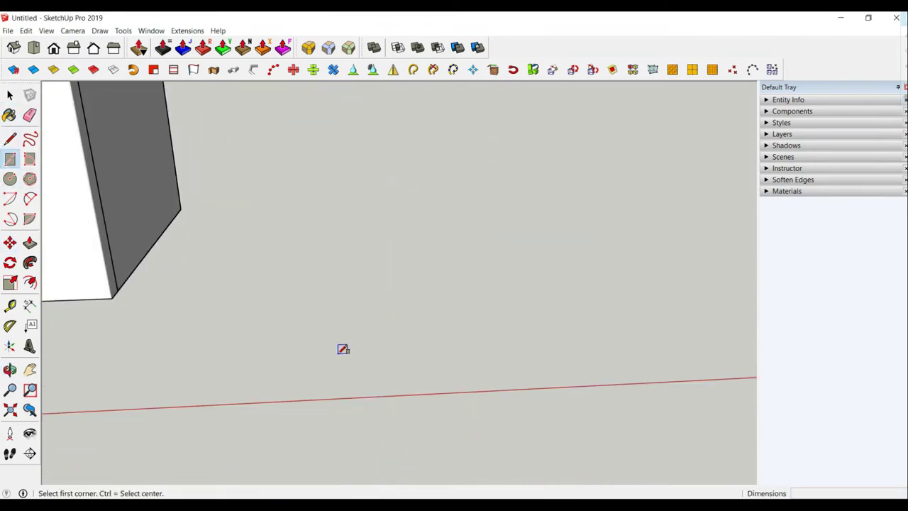
pyautogui.click(277, 300)
pyautogui.write('2,2')
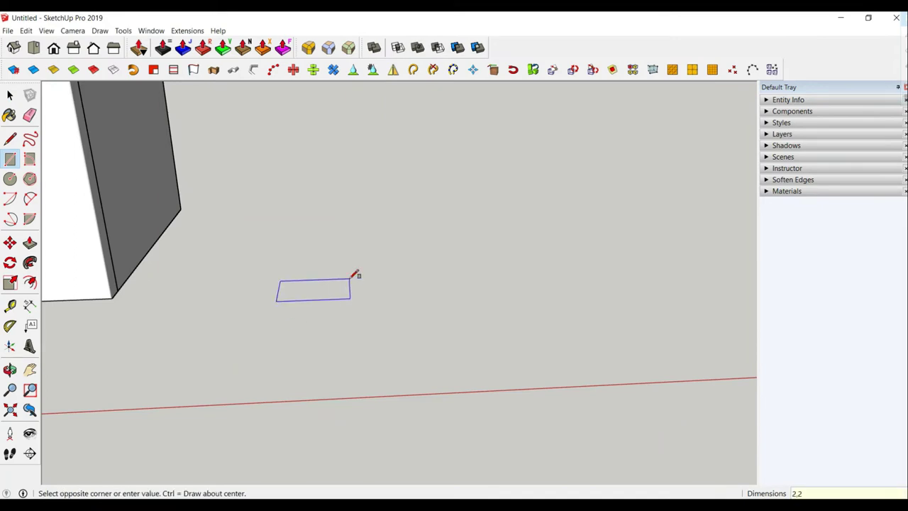
pyautogui.press('Return')
pyautogui.moveTo(294, 322)
pyautogui.mouseDown(button='middle')
pyautogui.moveTo(257, 280)
pyautogui.moveTo(320, 336)
pyautogui.mouseUp(button='middle')
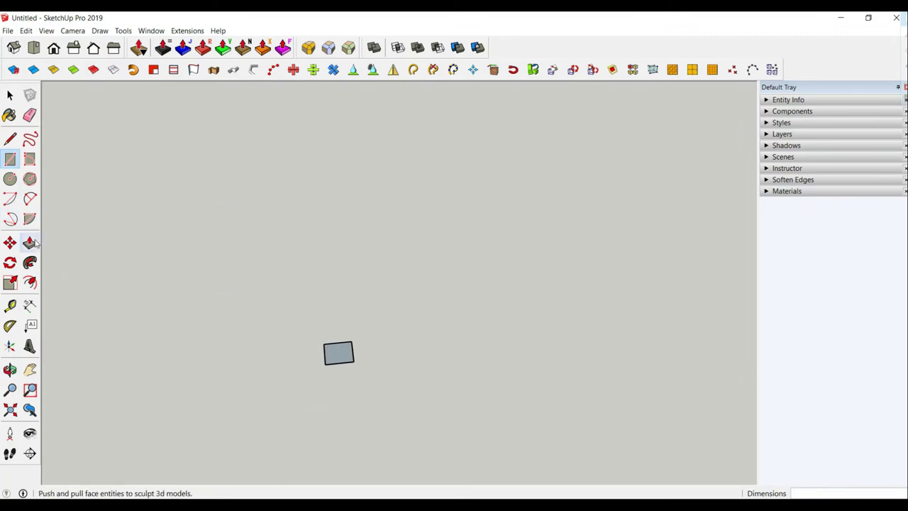
pyautogui.click(29, 242)
pyautogui.click(338, 355)
pyautogui.write('2')
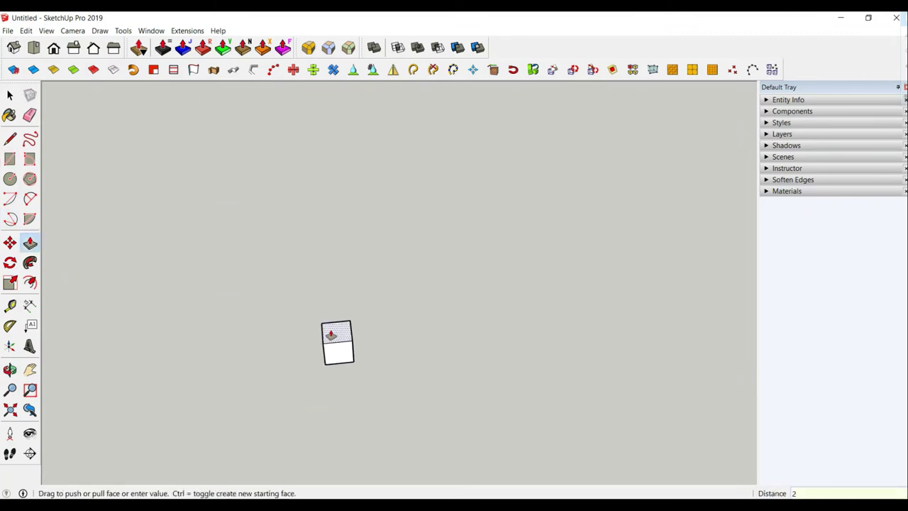
pyautogui.click(328, 343)
pyautogui.press('space')
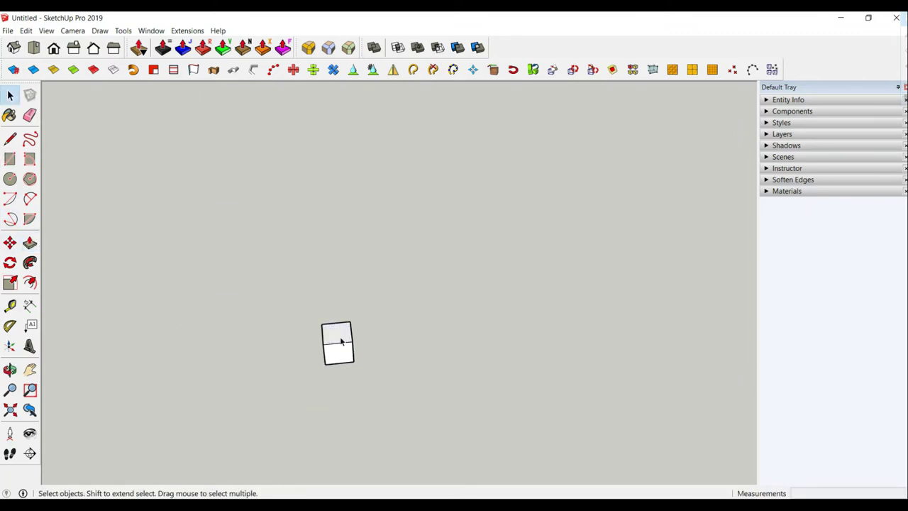
# Step: Group the small block and turn it into a component, Component#2
pyautogui.rightClick(340, 341)
pyautogui.click(376, 172)
pyautogui.rightClick(328, 357)
pyautogui.click(374, 180)
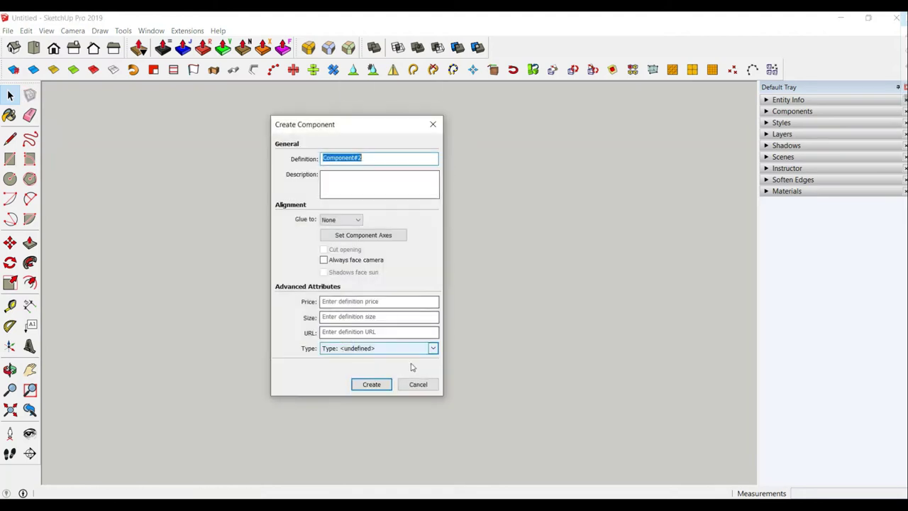
pyautogui.click(372, 384)
pyautogui.scroll(-2, 348, 341)
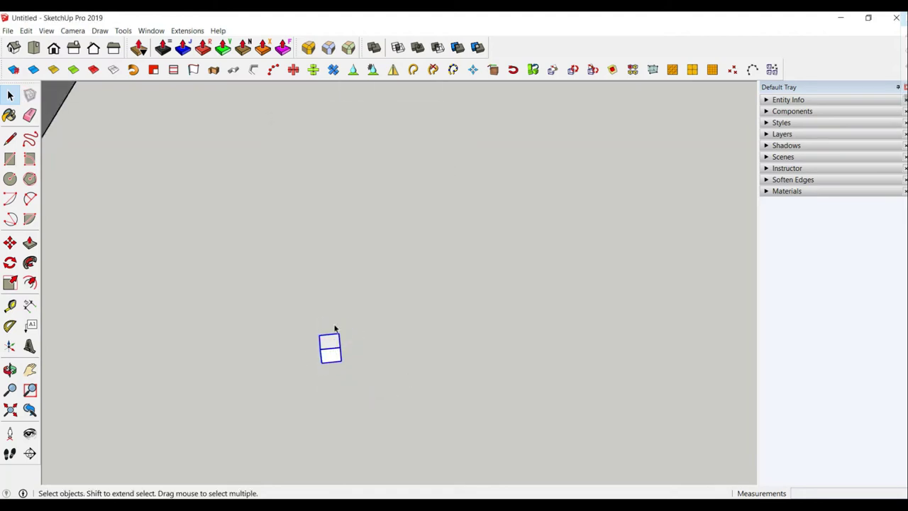
# Step: Copy the block component 75 cm away using Move with Ctrl
pyautogui.click(9, 243)
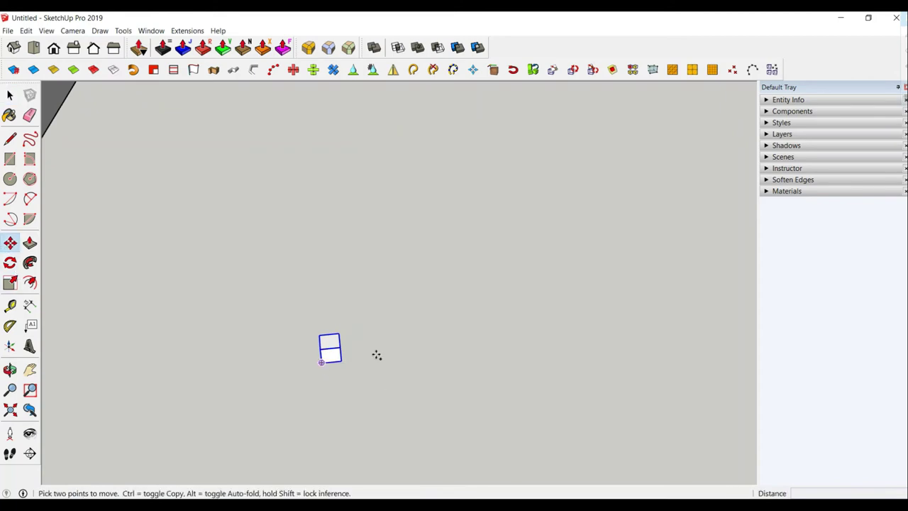
pyautogui.click(321, 361)
pyautogui.press('ctrl')
pyautogui.write('75')
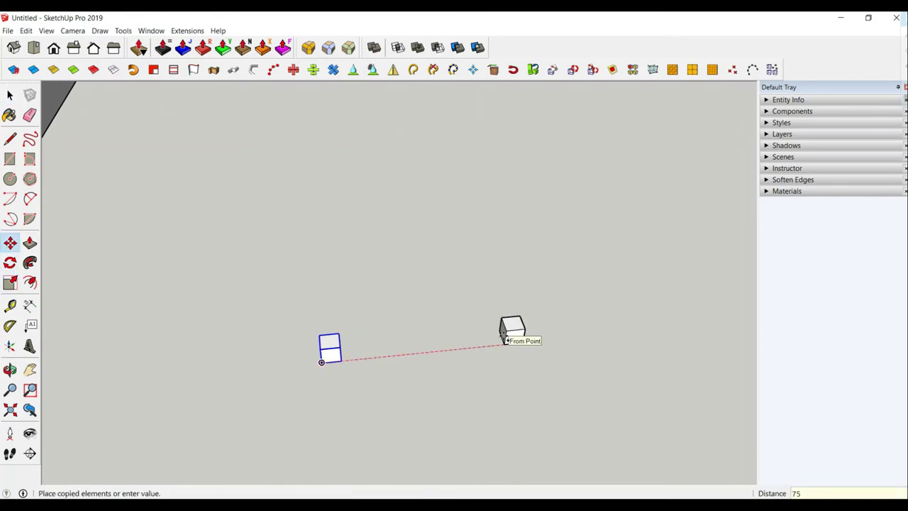
pyautogui.press('Return')
pyautogui.scroll(-2, 371, 328)
pyautogui.moveTo(371, 328)
pyautogui.mouseDown(button='middle')
pyautogui.moveTo(640, 304)
pyautogui.moveTo(681, 255)
pyautogui.mouseUp(button='middle')
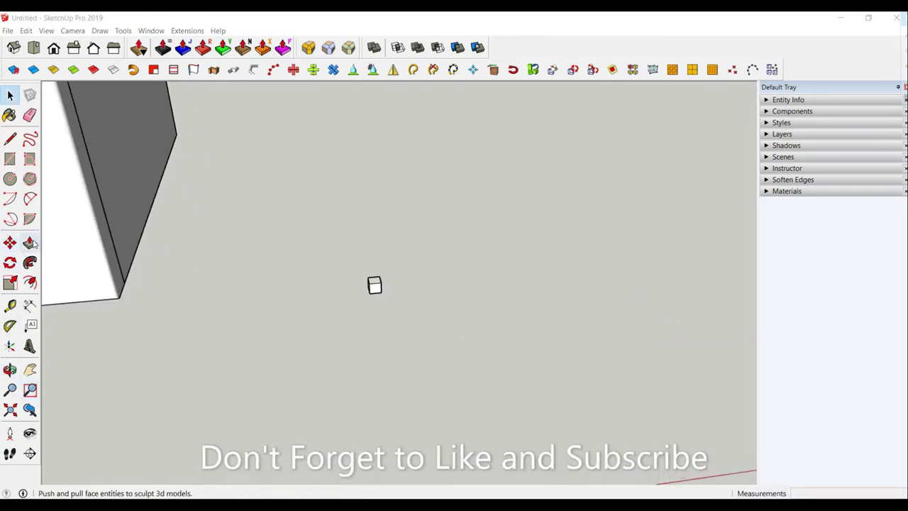
# Step: Draw a gently bulging arc between the two blocks' top corners, 75 cm apart, and select it
pyautogui.click(30, 199)
pyautogui.moveTo(426, 283)
pyautogui.mouseDown(button='middle')
pyautogui.moveTo(516, 304)
pyautogui.moveTo(387, 266)
pyautogui.mouseUp(button='middle')
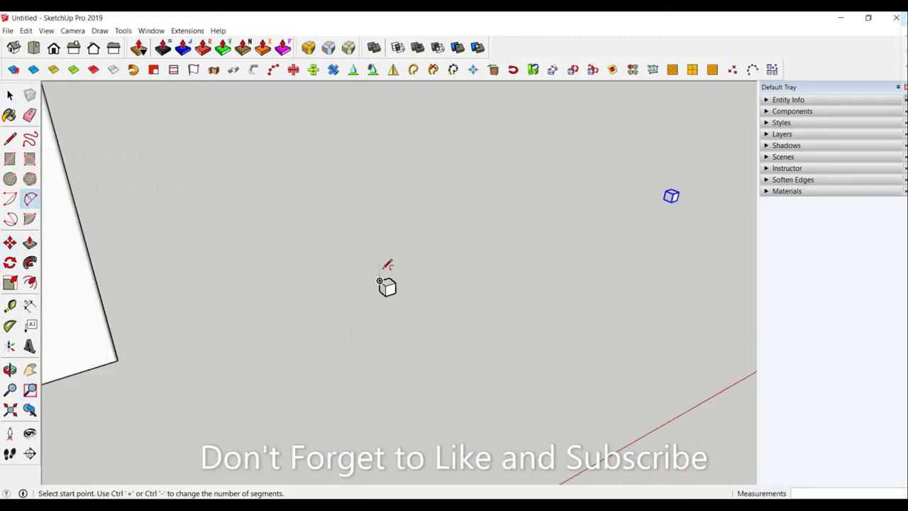
pyautogui.click(386, 269)
pyautogui.moveTo(519, 255)
pyautogui.mouseDown(button='middle')
pyautogui.moveTo(162, 282)
pyautogui.moveTo(478, 378)
pyautogui.moveTo(409, 336)
pyautogui.mouseUp(button='middle')
pyautogui.scroll(2, 412, 366)
pyautogui.scroll(2, 430, 383)
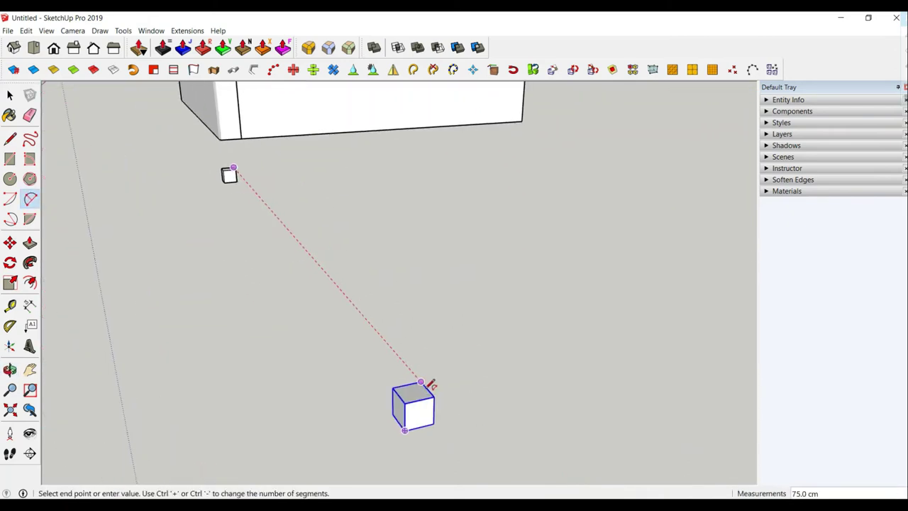
pyautogui.click(428, 389)
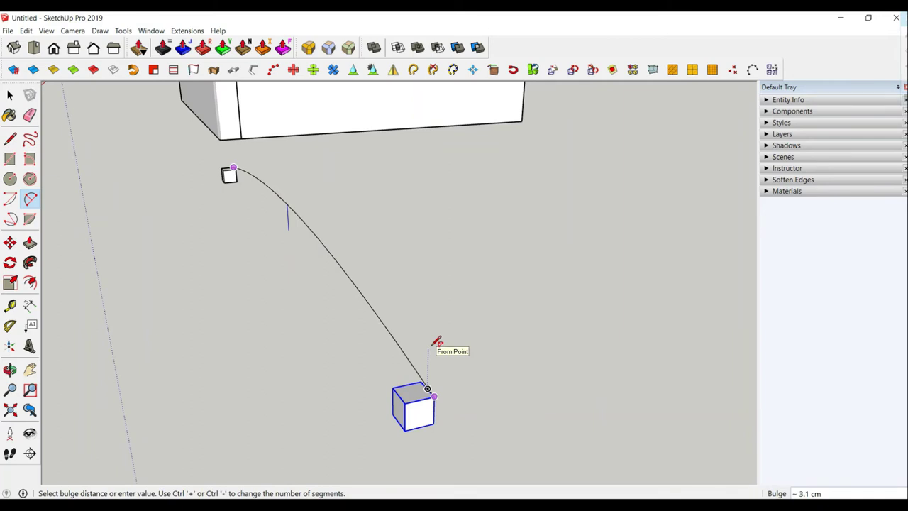
pyautogui.click(436, 344)
pyautogui.moveTo(305, 348)
pyautogui.mouseDown(button='middle')
pyautogui.moveTo(551, 314)
pyautogui.moveTo(523, 327)
pyautogui.moveTo(596, 367)
pyautogui.moveTo(312, 312)
pyautogui.mouseUp(button='middle')
pyautogui.click(10, 94)
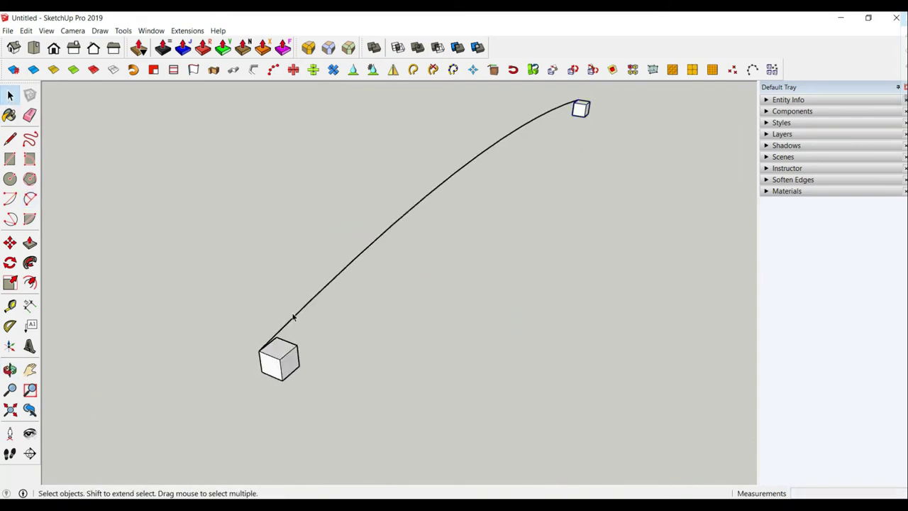
pyautogui.click(294, 317)
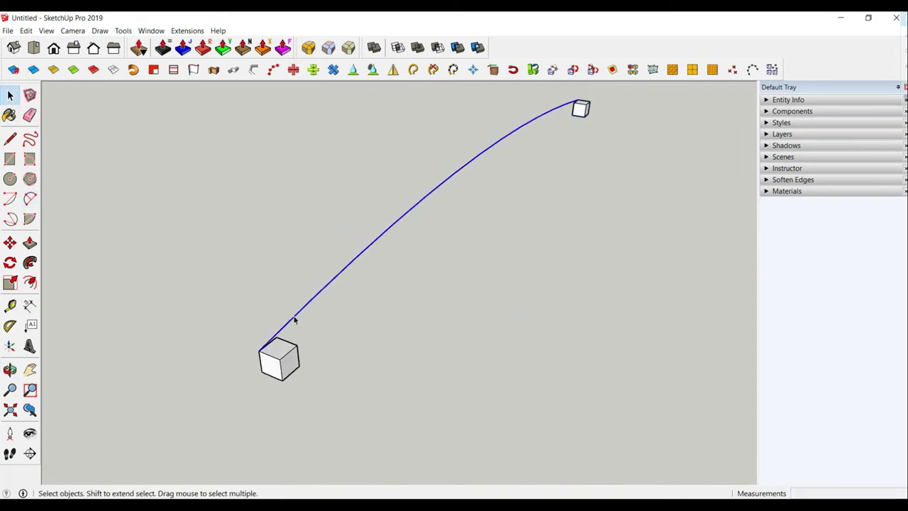
# Step: Extrude the arc into a curved strip along the block edge
pyautogui.click(194, 69)
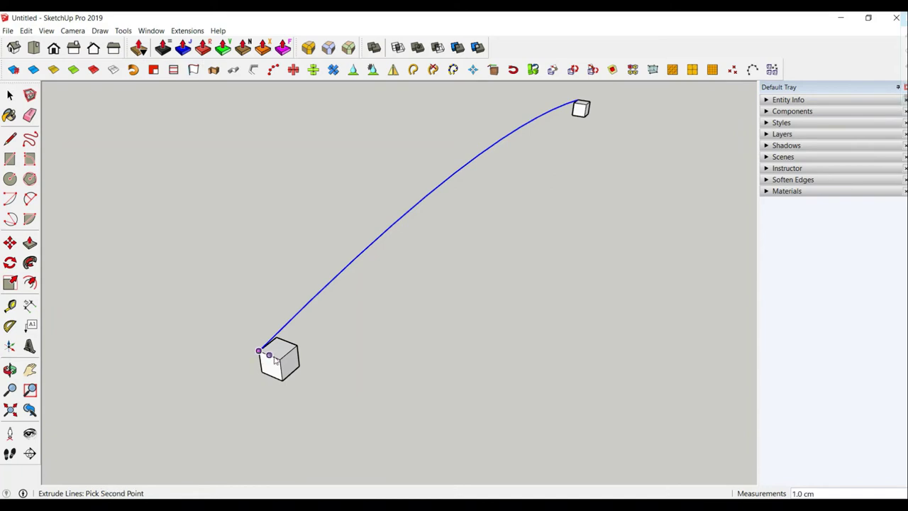
pyautogui.click(278, 359)
pyautogui.moveTo(208, 330); pyautogui.dragTo(220, 351)
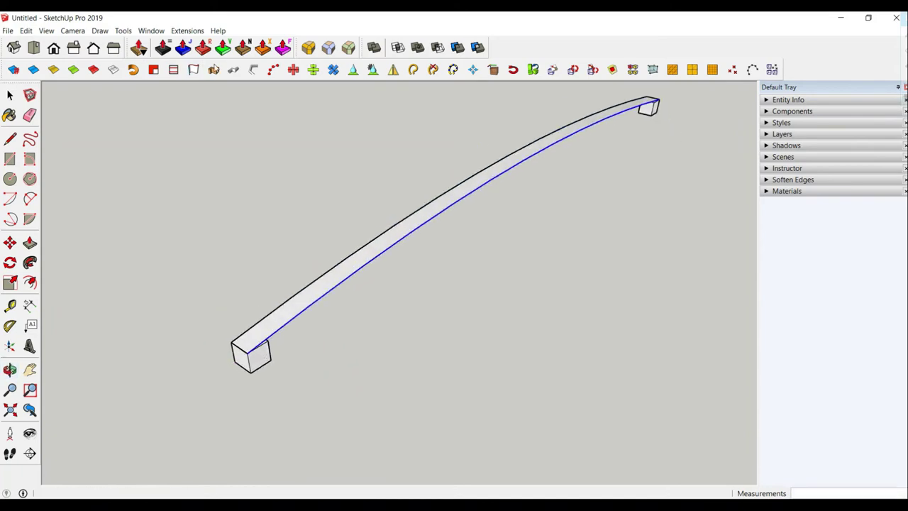
# Step: Thicken the strip's long top face 2.0 cm with JointPushPull into a solid curved bar
pyautogui.click(10, 95)
pyautogui.click(341, 333)
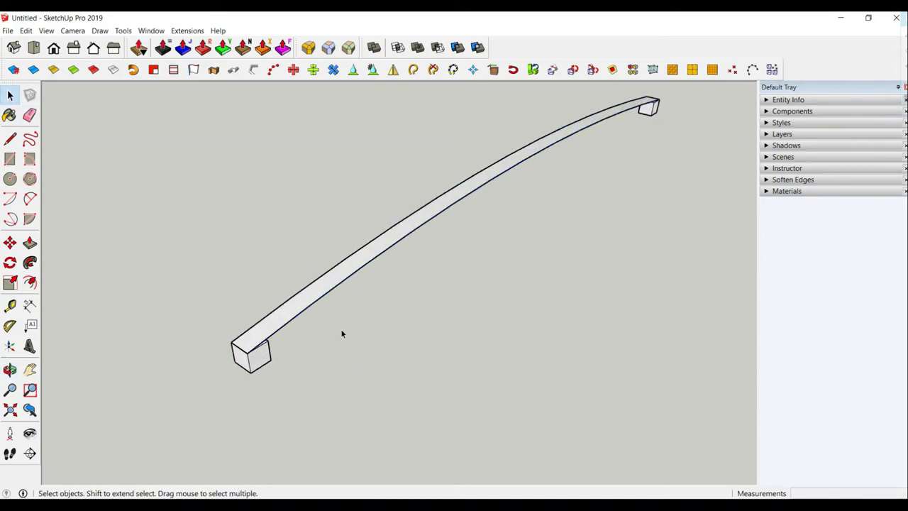
pyautogui.click(317, 295)
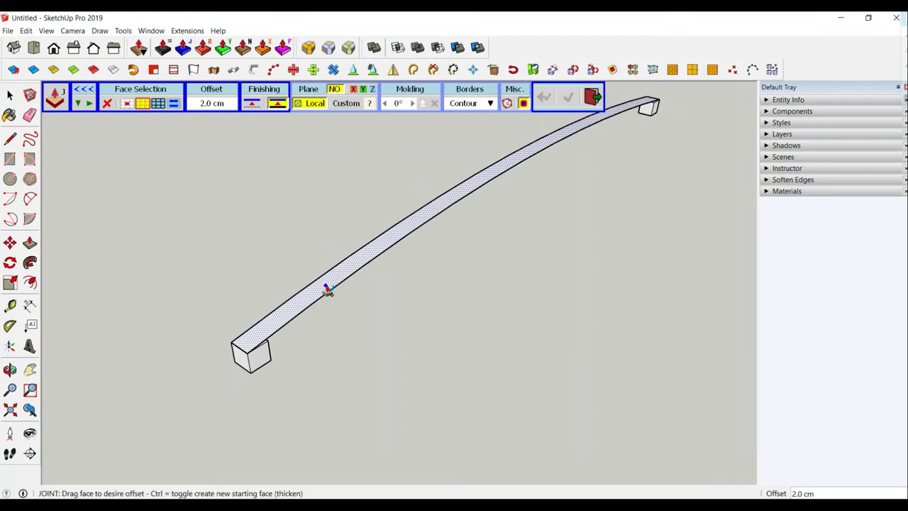
pyautogui.write('2')
pyautogui.press('Return')
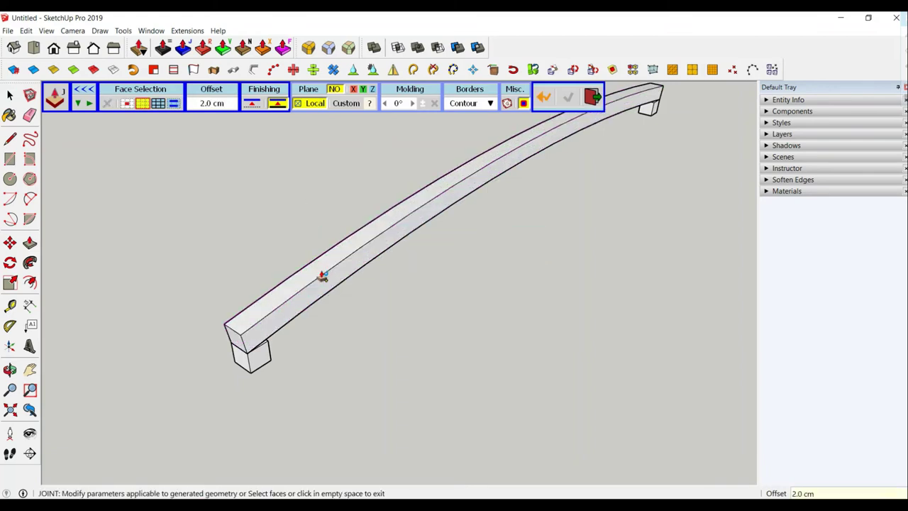
pyautogui.moveTo(323, 277); pyautogui.dragTo(336, 192, button='middle')
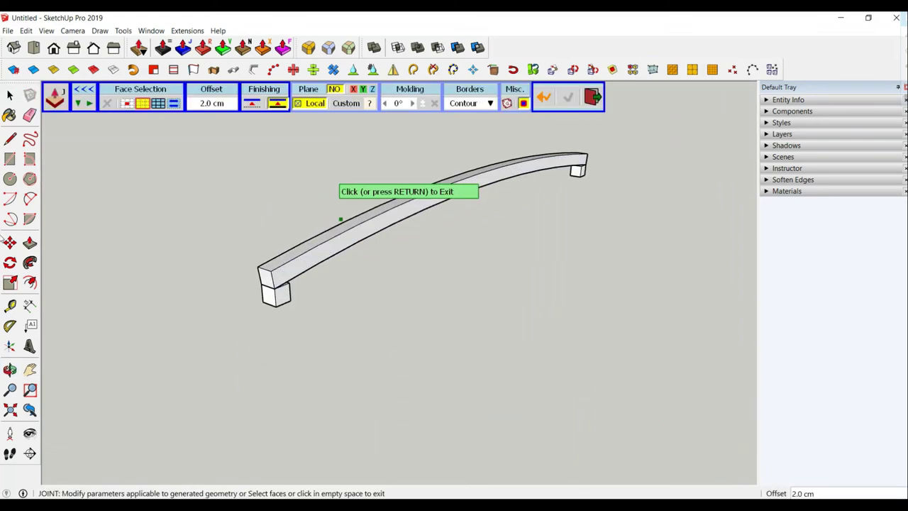
pyautogui.click(10, 95)
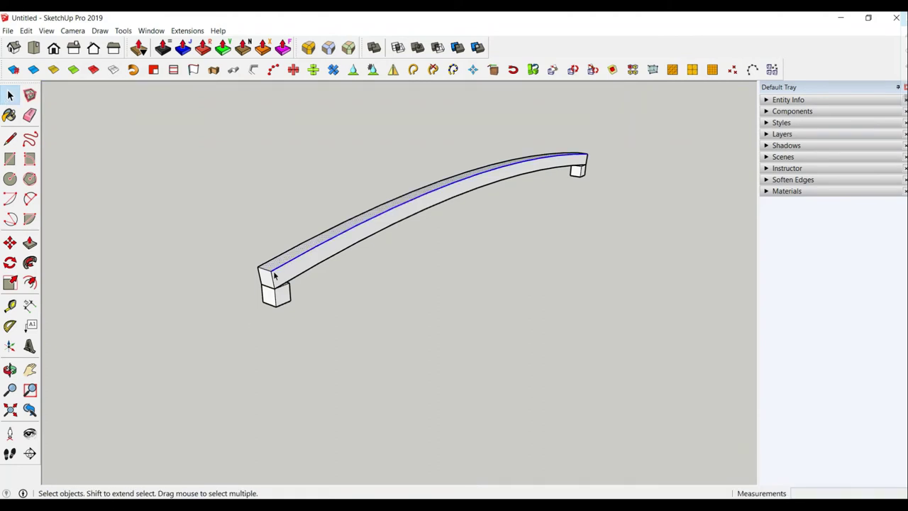
pyautogui.moveTo(274, 275)
pyautogui.mouseDown(button='middle')
pyautogui.moveTo(348, 267)
pyautogui.moveTo(308, 280)
pyautogui.moveTo(376, 289)
pyautogui.mouseUp(button='middle')
pyautogui.scroll(3, 277, 283)
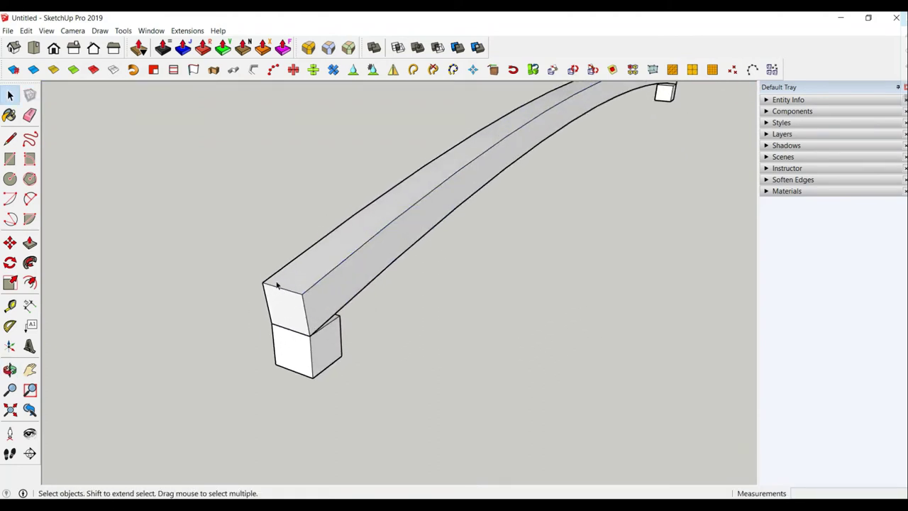
pyautogui.click(30, 199)
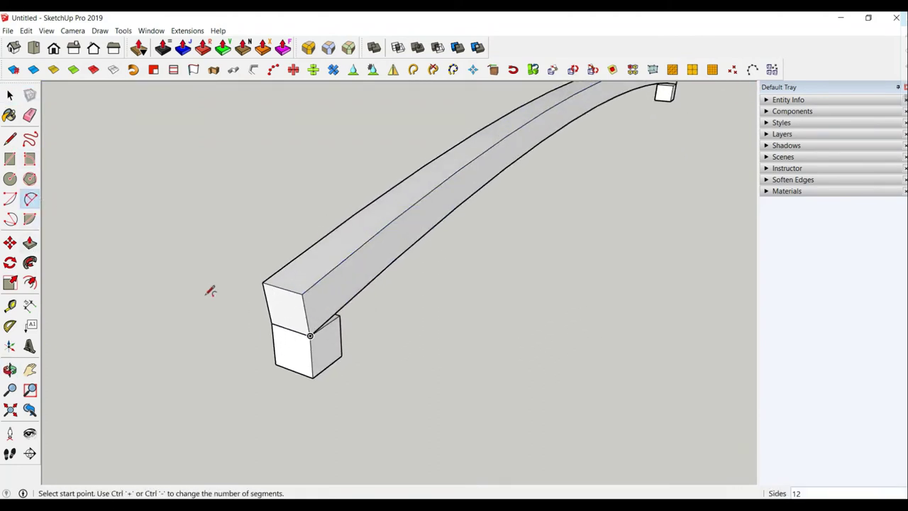
# Step: Draw a shallow 0.3 cm arc across the bar's end and Follow Me it along the top edge
pyautogui.click(262, 282)
pyautogui.click(303, 293)
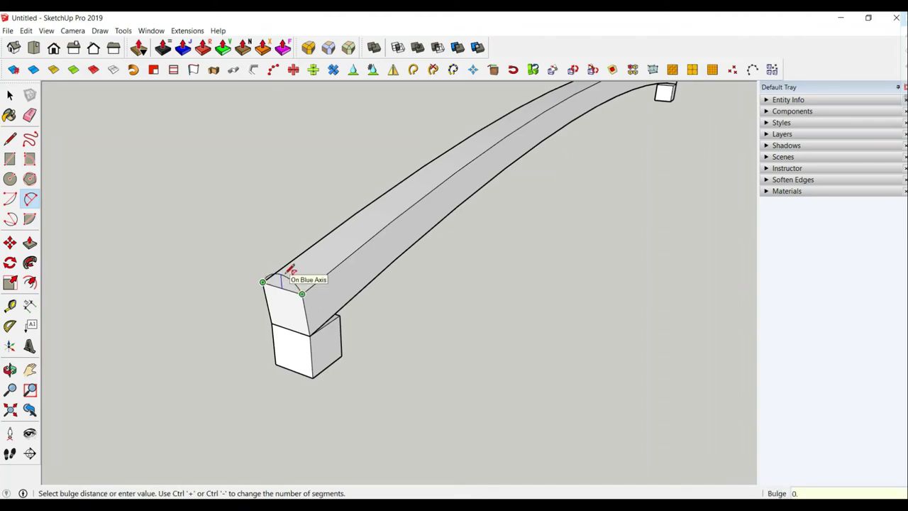
pyautogui.click(290, 268)
pyautogui.click(10, 95)
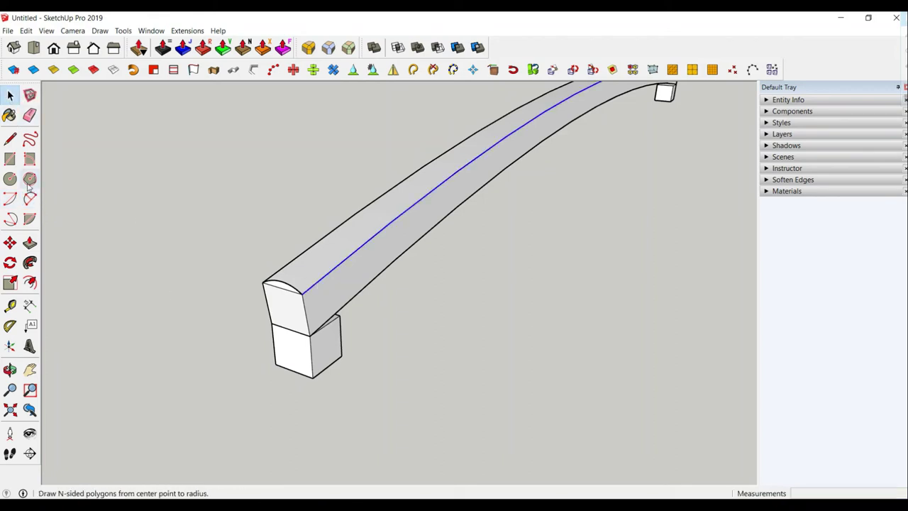
pyautogui.click(29, 262)
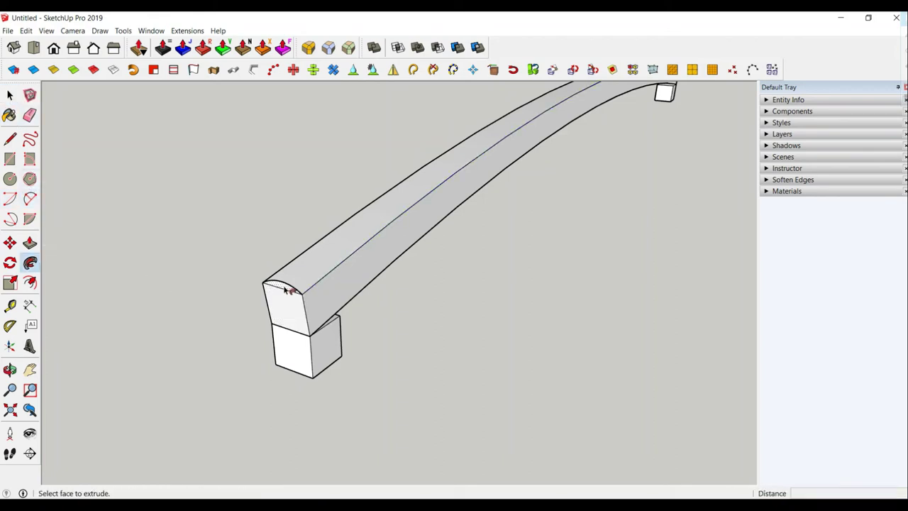
pyautogui.moveTo(300, 290)
pyautogui.mouseDown(button='middle')
pyautogui.moveTo(340, 268)
pyautogui.moveTo(243, 237)
pyautogui.mouseUp(button='middle')
pyautogui.scroll(3, 213, 298)
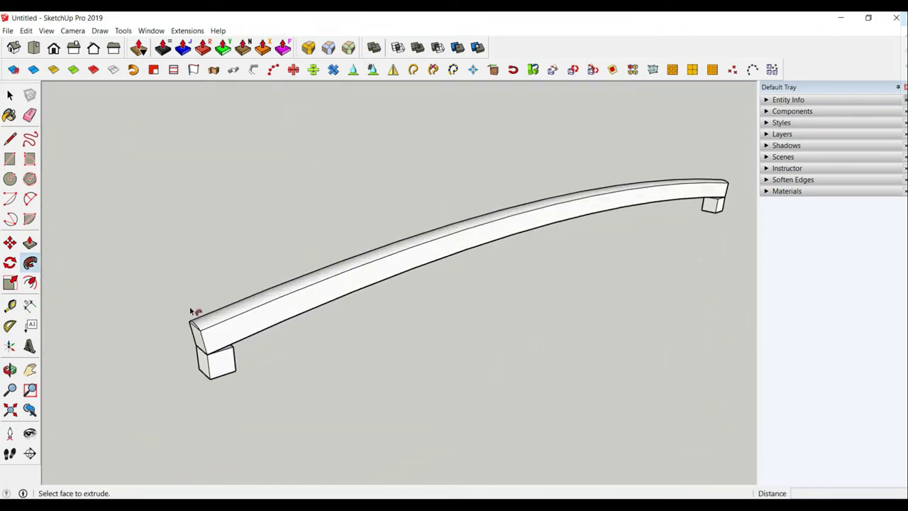
pyautogui.moveTo(191, 312); pyautogui.dragTo(290, 274, button='middle')
pyautogui.click(30, 115)
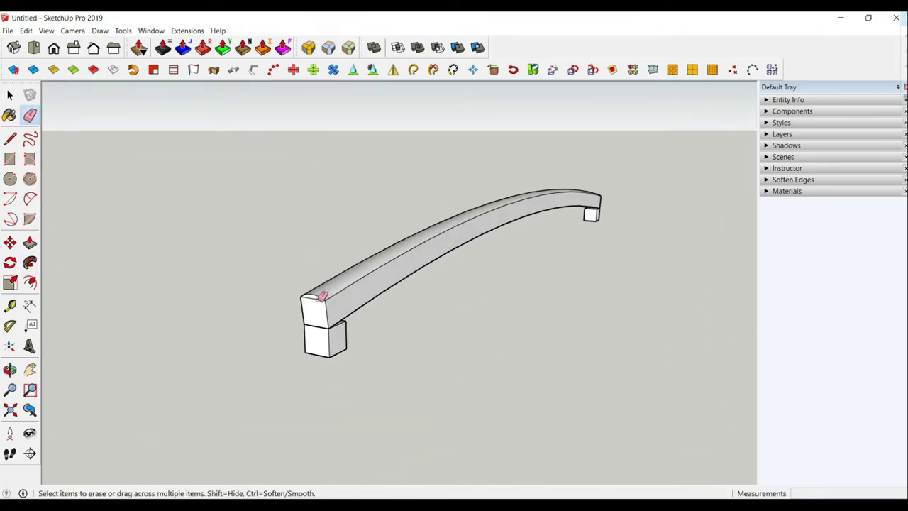
# Step: Zoom in on the bar's end and open the small end block for editing
pyautogui.moveTo(315, 295); pyautogui.dragTo(390, 345, button='middle')
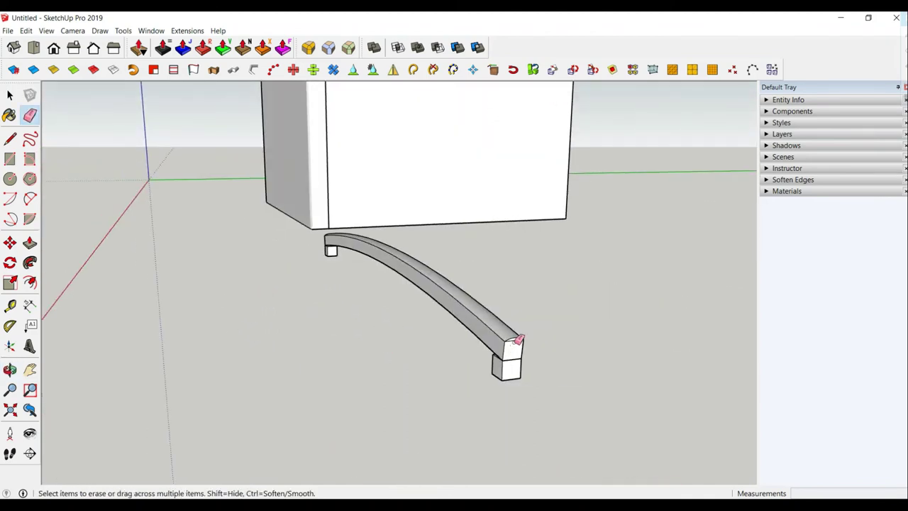
pyautogui.moveTo(503, 342); pyautogui.dragTo(715, 374, button='middle')
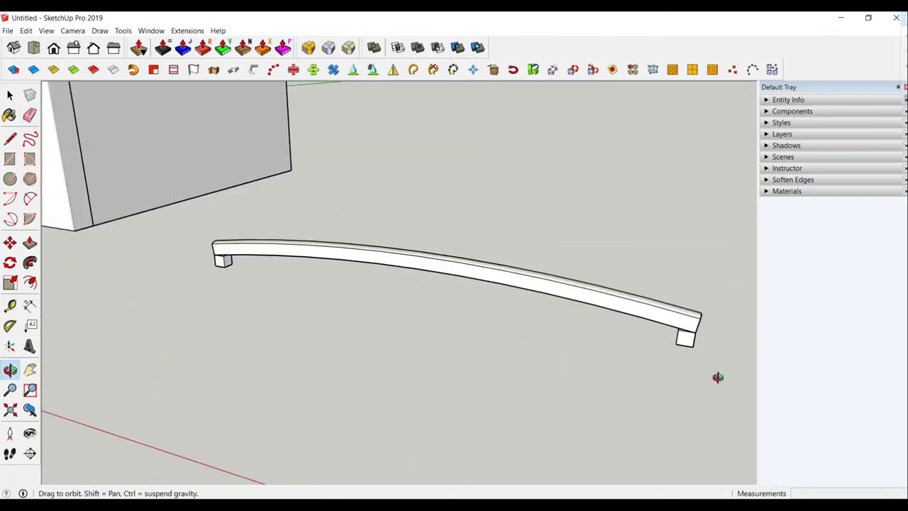
pyautogui.scroll(3, 162, 273)
pyautogui.scroll(2, 54, 227)
pyautogui.press('space')
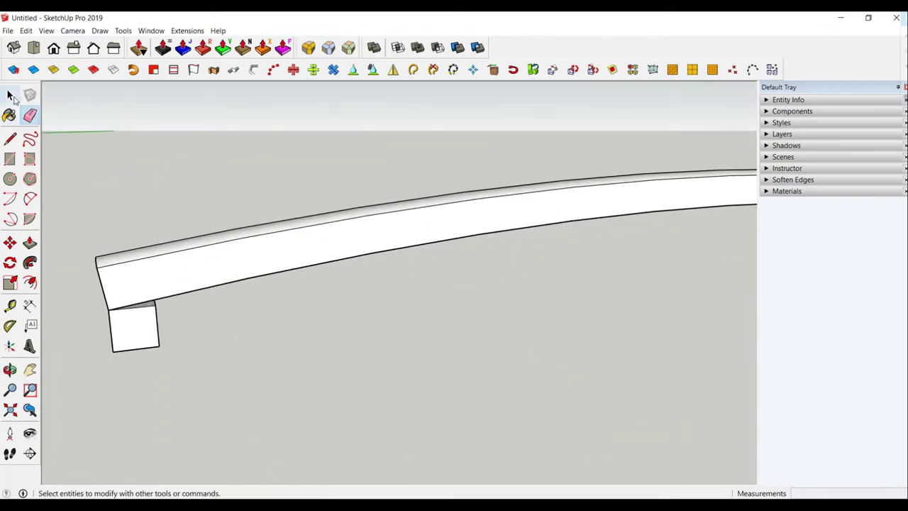
pyautogui.doubleClick(149, 312)
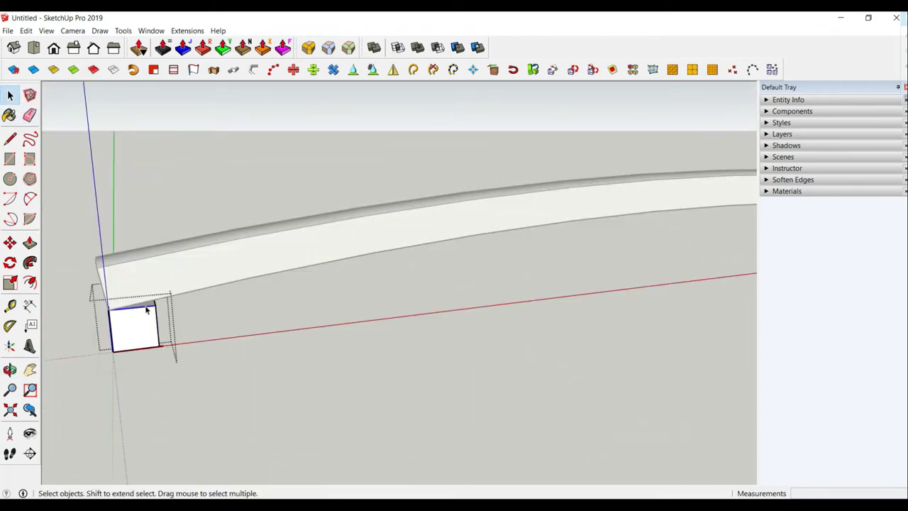
pyautogui.scroll(2, 147, 310)
pyautogui.scroll(2, 147, 310)
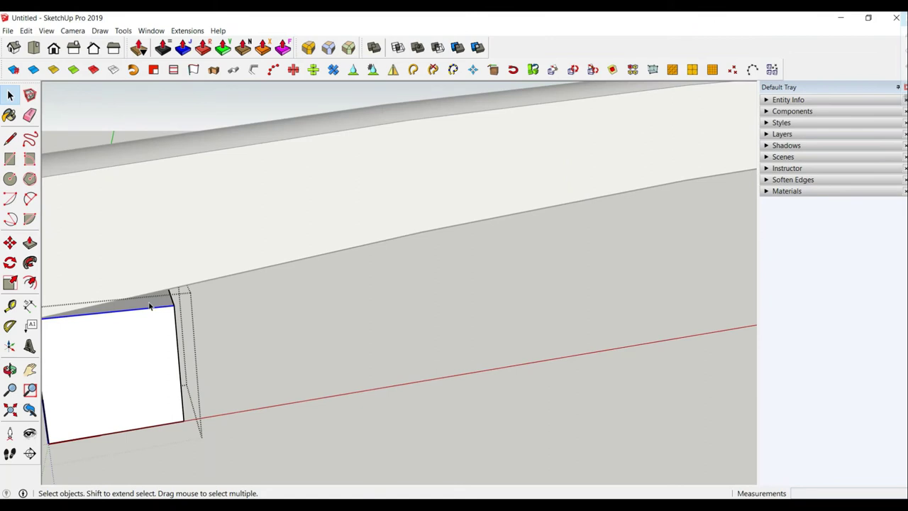
# Step: Push/Pull the block's top face up 0.5 cm to meet the bar
pyautogui.click(29, 242)
pyautogui.click(138, 307)
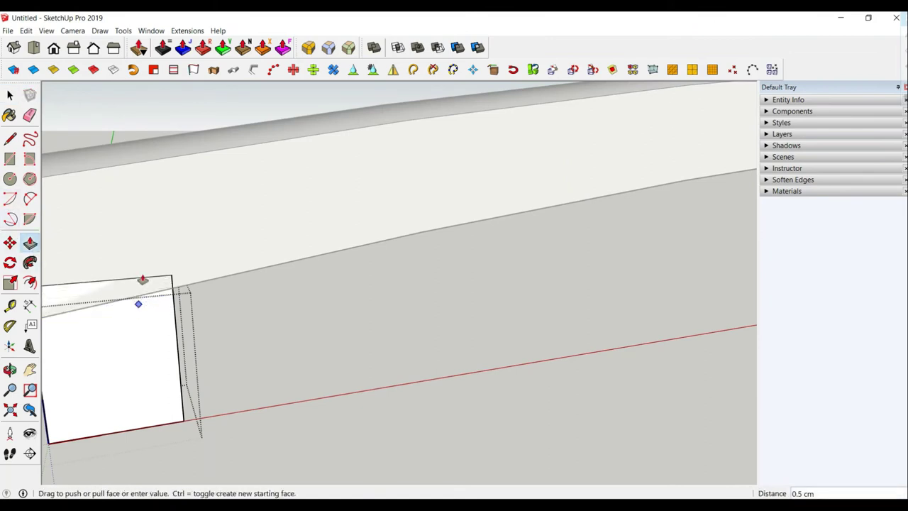
pyautogui.click(142, 279)
pyautogui.scroll(-2, 144, 279)
pyautogui.scroll(-2, 156, 283)
pyautogui.scroll(-2, 171, 293)
pyautogui.scroll(-2, 166, 299)
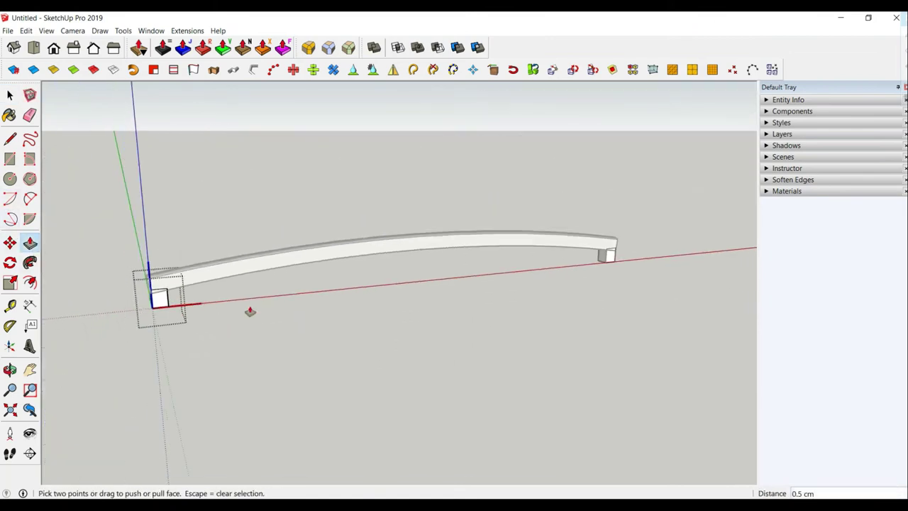
pyautogui.press('space')
# Step: Make the curved bar and its edges into a group
pyautogui.click(248, 189)
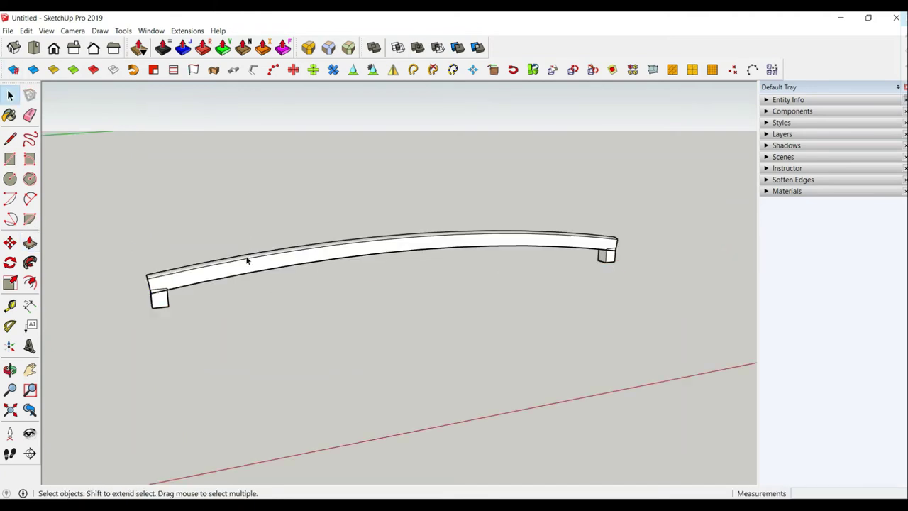
pyautogui.tripleClick(248, 271)
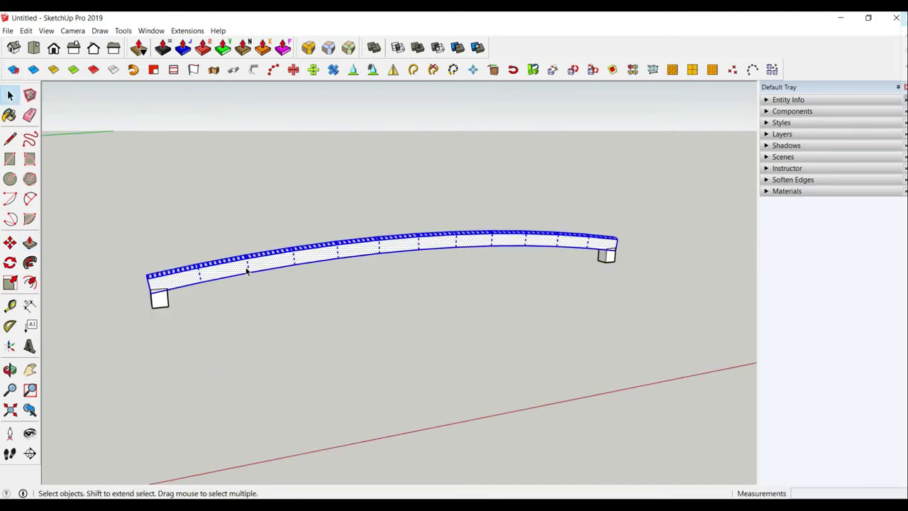
pyautogui.rightClick(247, 272)
pyautogui.click(279, 313)
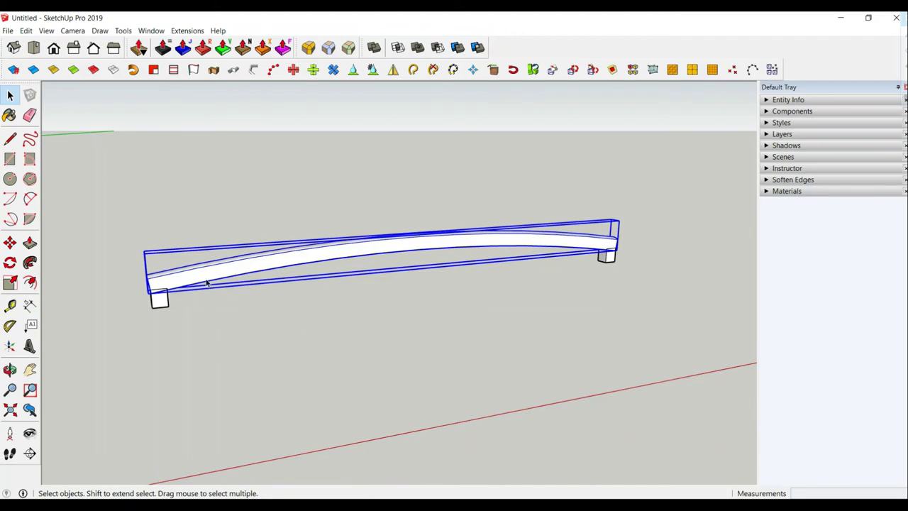
pyautogui.scroll(2, 206, 283)
# Step: Box-select the bar with its two end blocks and group them together
pyautogui.click(457, 47)
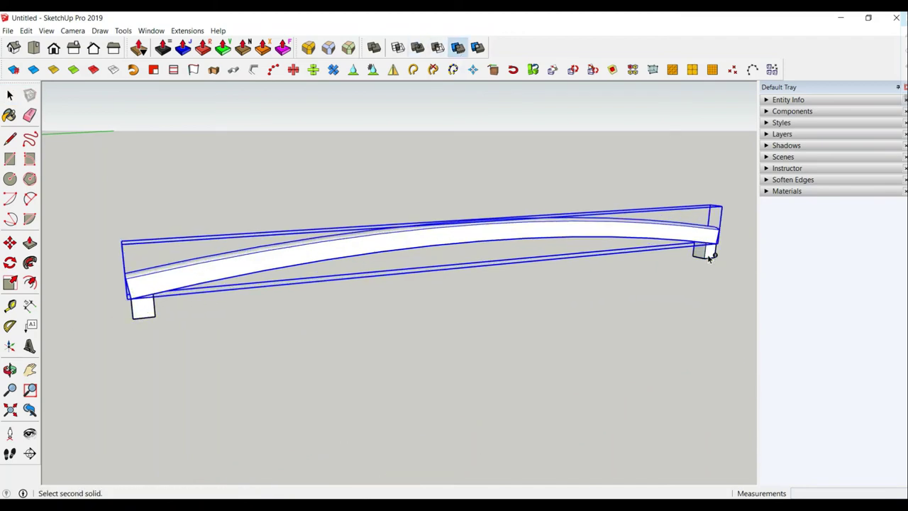
pyautogui.moveTo(381, 246)
pyautogui.mouseDown(button='middle')
pyautogui.moveTo(360, 279)
pyautogui.moveTo(466, 320)
pyautogui.mouseUp(button='middle')
pyautogui.click(10, 94)
pyautogui.click(346, 264)
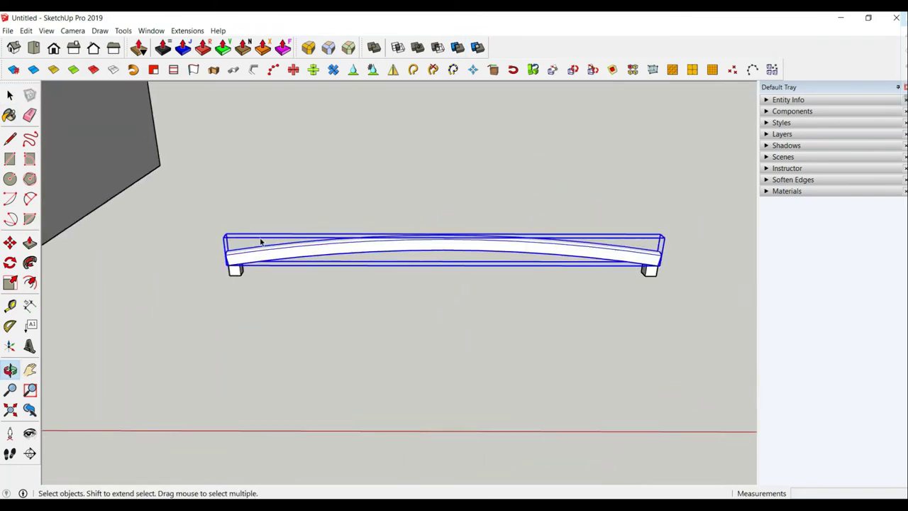
pyautogui.moveTo(482, 330); pyautogui.dragTo(736, 373)
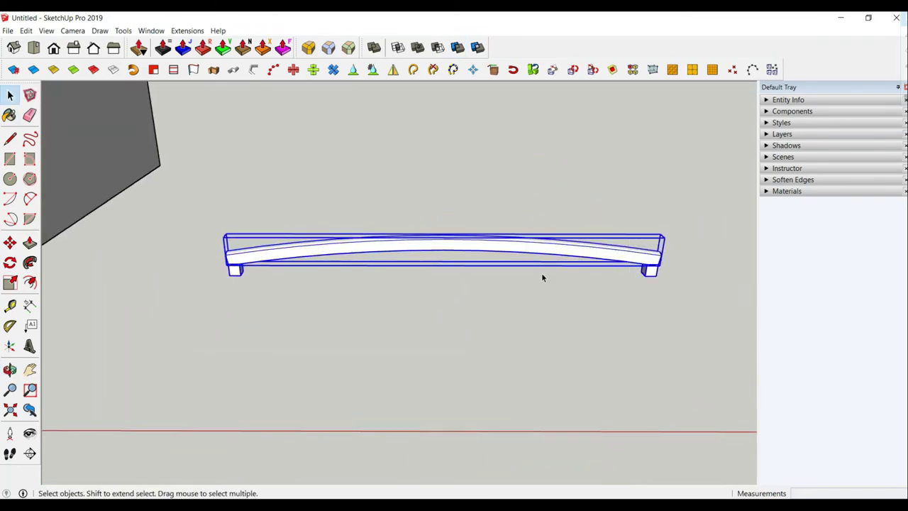
pyautogui.rightClick(483, 247)
pyautogui.click(496, 344)
# Step: Scale the handle group along the green axis
pyautogui.moveTo(487, 336)
pyautogui.mouseDown(button='middle')
pyautogui.moveTo(480, 324)
pyautogui.moveTo(600, 305)
pyautogui.moveTo(482, 298)
pyautogui.mouseUp(button='middle')
pyautogui.moveTo(166, 296)
pyautogui.mouseDown(button='middle')
pyautogui.moveTo(334, 278)
pyautogui.moveTo(322, 276)
pyautogui.mouseUp(button='middle')
pyautogui.click(12, 284)
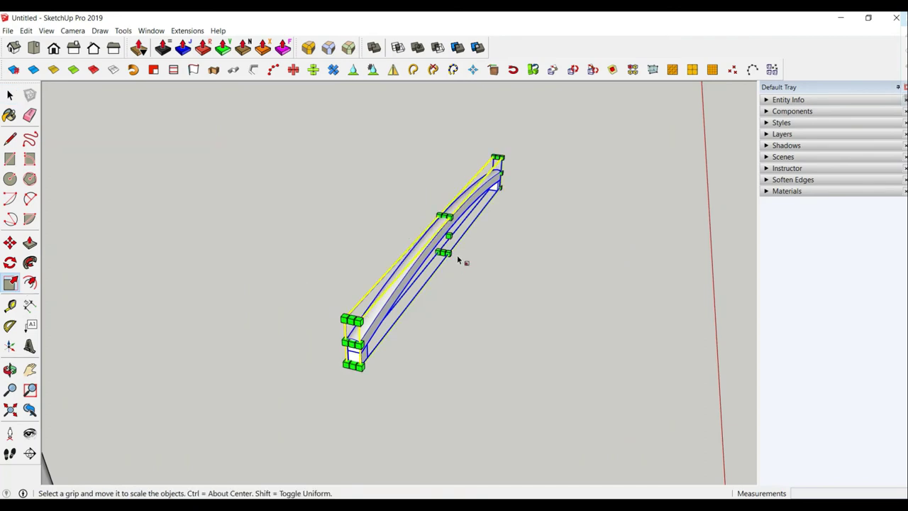
pyautogui.moveTo(447, 235); pyautogui.dragTo(447, 235)
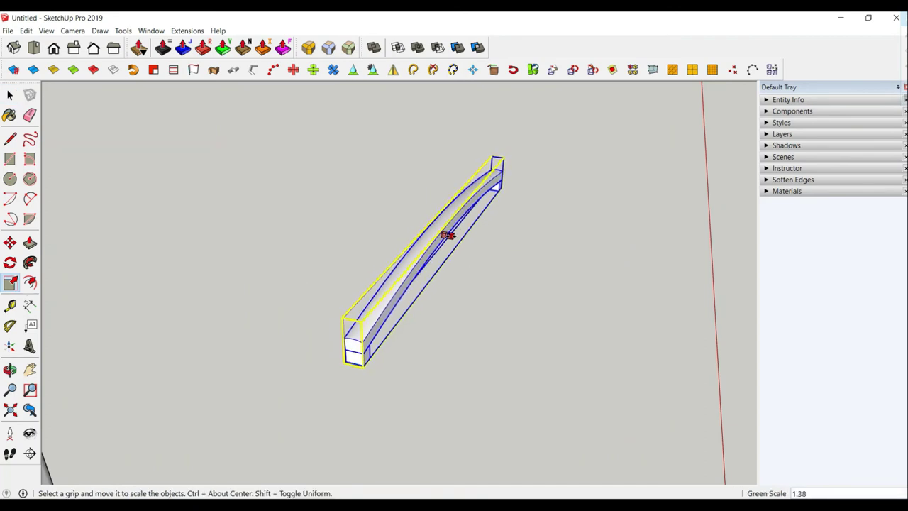
pyautogui.moveTo(447, 234); pyautogui.dragTo(447, 235)
pyautogui.moveTo(487, 285); pyautogui.dragTo(413, 279, button='middle')
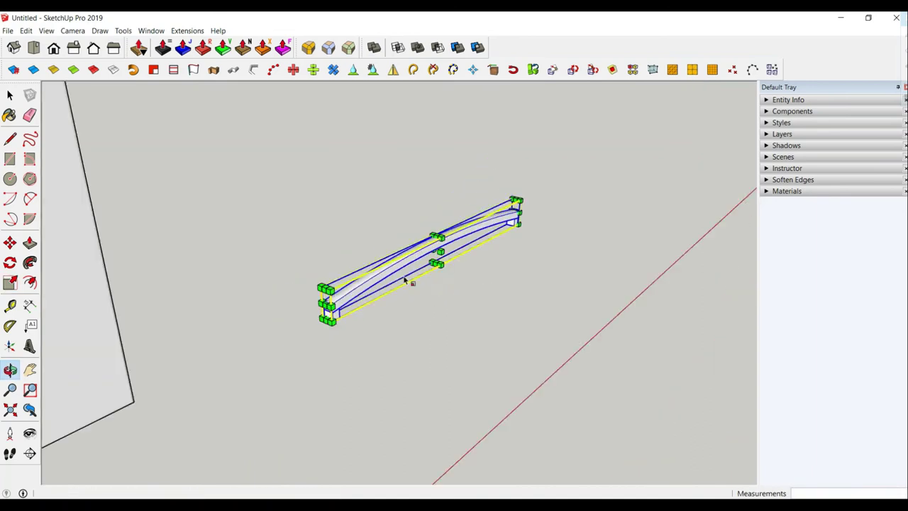
pyautogui.click(10, 95)
# Step: Rotate the handle group using the Move tool's rotation grip so it lies horizontally
pyautogui.click(356, 243)
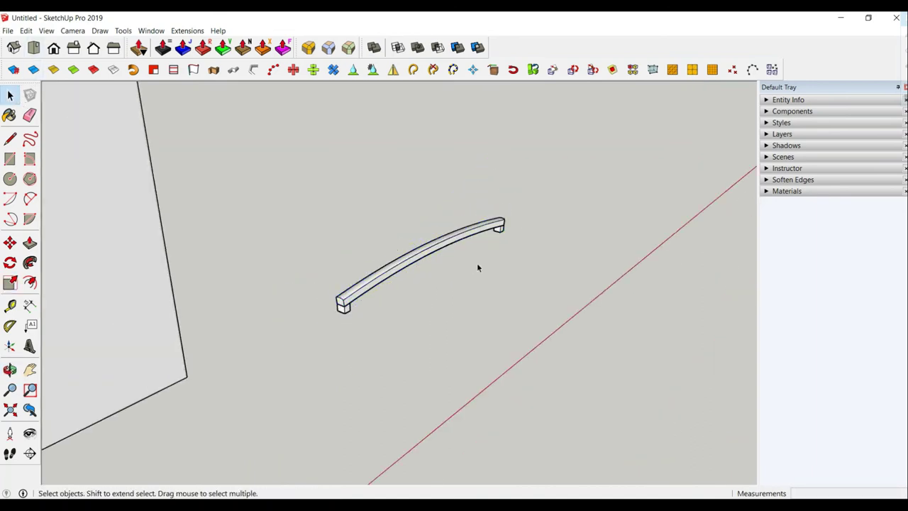
pyautogui.moveTo(476, 262)
pyautogui.mouseDown(button='middle')
pyautogui.moveTo(445, 230)
pyautogui.moveTo(437, 260)
pyautogui.mouseUp(button='middle')
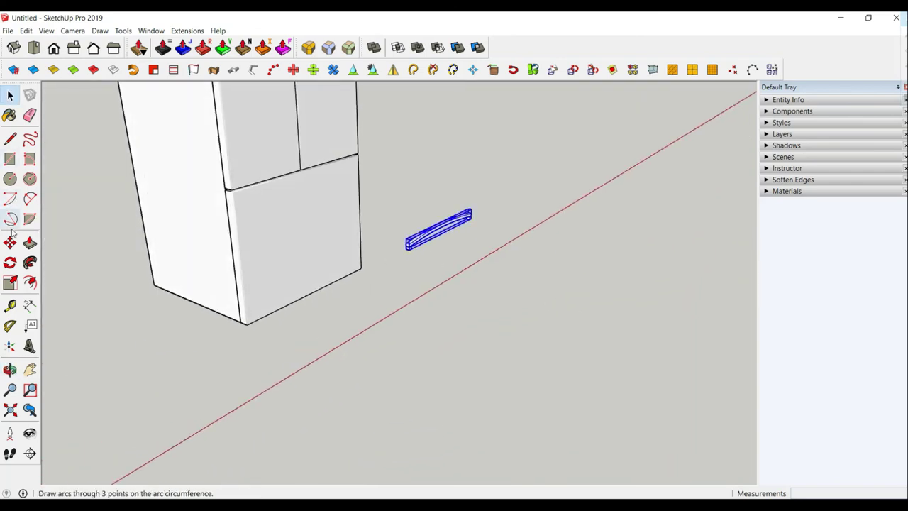
pyautogui.press('m')
pyautogui.scroll(3, 494, 220)
pyautogui.moveTo(494, 220)
pyautogui.mouseDown(button='middle')
pyautogui.moveTo(360, 219)
pyautogui.moveTo(331, 275)
pyautogui.mouseUp(button='middle')
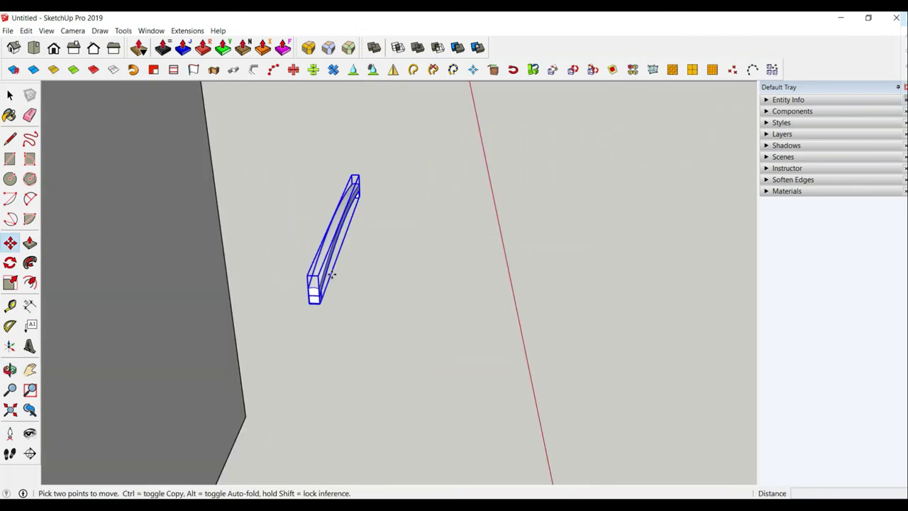
pyautogui.click(313, 291)
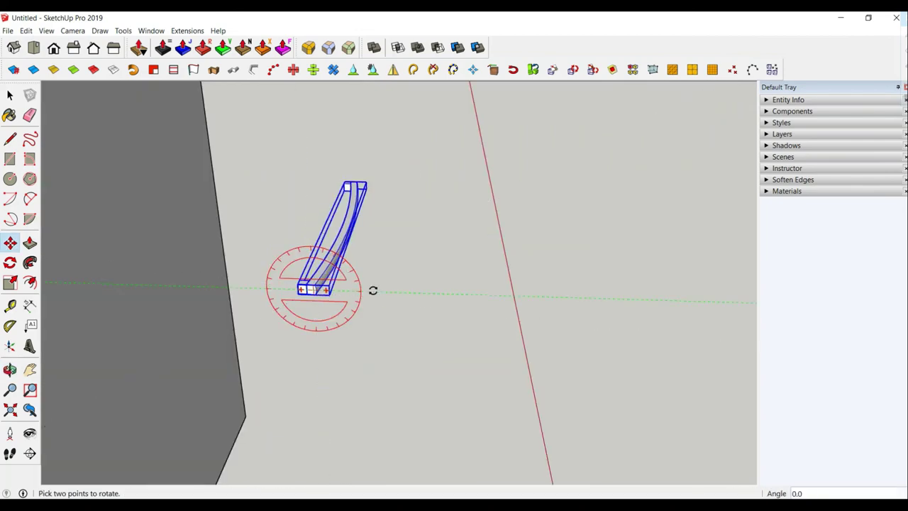
pyautogui.click(376, 290)
pyautogui.moveTo(377, 289)
pyautogui.mouseDown(button='middle')
pyautogui.moveTo(495, 261)
pyautogui.moveTo(207, 294)
pyautogui.moveTo(226, 232)
pyautogui.moveTo(312, 296)
pyautogui.moveTo(417, 328)
pyautogui.moveTo(374, 319)
pyautogui.mouseUp(button='middle')
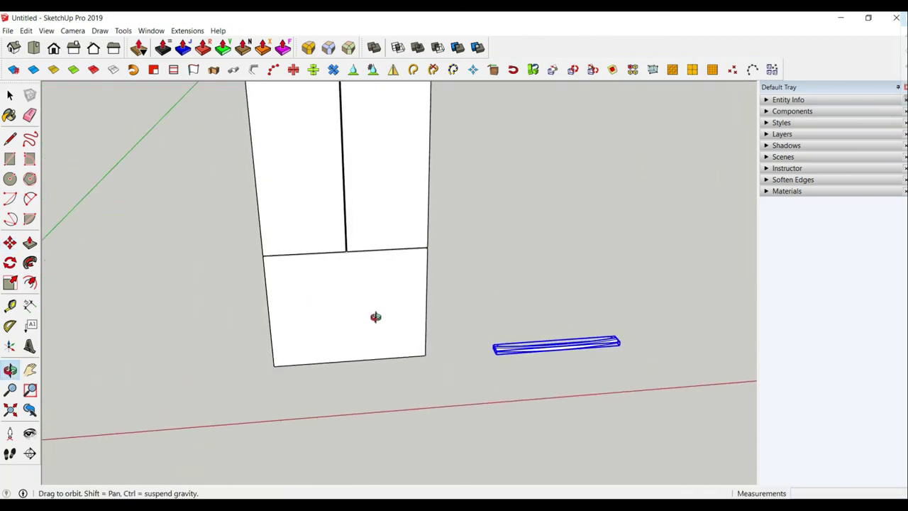
# Step: Move the handle onto the upper part of the bottom drawer front
pyautogui.click(589, 392)
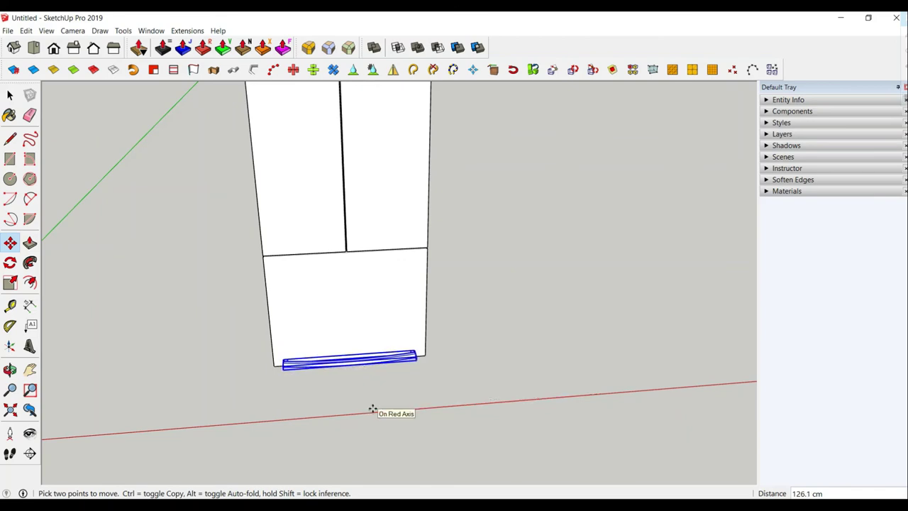
pyautogui.click(336, 407)
pyautogui.moveTo(337, 407); pyautogui.dragTo(542, 434, button='middle')
pyautogui.click(348, 458)
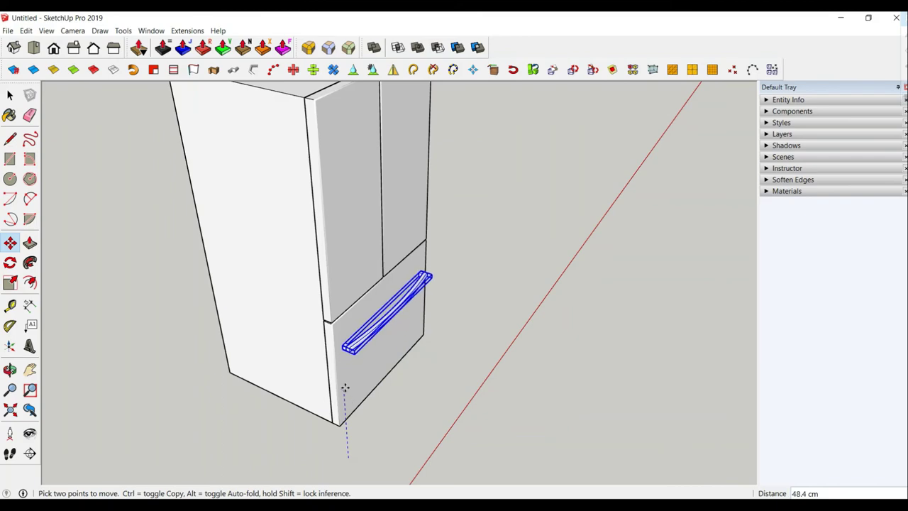
pyautogui.click(343, 378)
pyautogui.moveTo(399, 318)
pyautogui.mouseDown(button='middle')
pyautogui.moveTo(81, 148)
pyautogui.moveTo(261, 241)
pyautogui.moveTo(349, 326)
pyautogui.moveTo(351, 305)
pyautogui.moveTo(458, 330)
pyautogui.moveTo(549, 291)
pyautogui.moveTo(318, 265)
pyautogui.moveTo(376, 283)
pyautogui.moveTo(409, 328)
pyautogui.moveTo(415, 400)
pyautogui.mouseUp(button='middle')
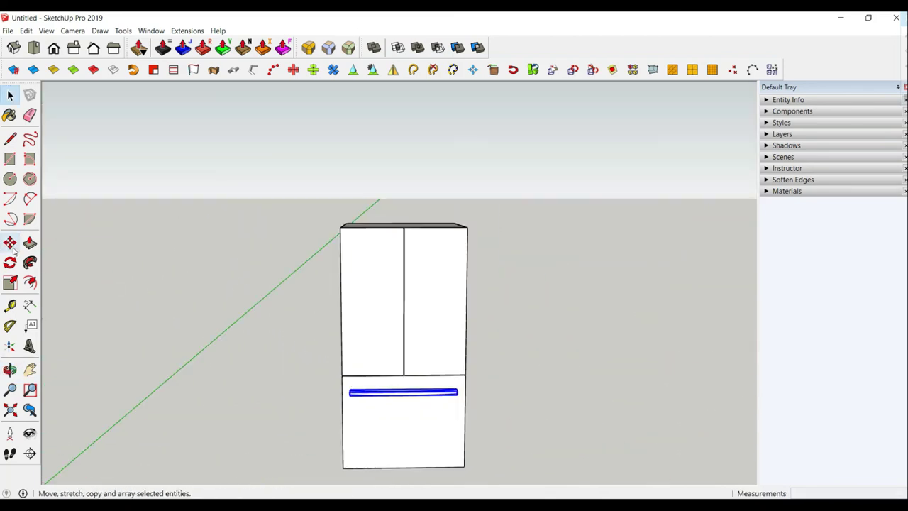
# Step: Copy the drawer handle upward and rotate the copy 90° to vertical
pyautogui.click(10, 242)
pyautogui.keyDown('ctrl'); pyautogui.click(427, 445); pyautogui.keyUp('ctrl')
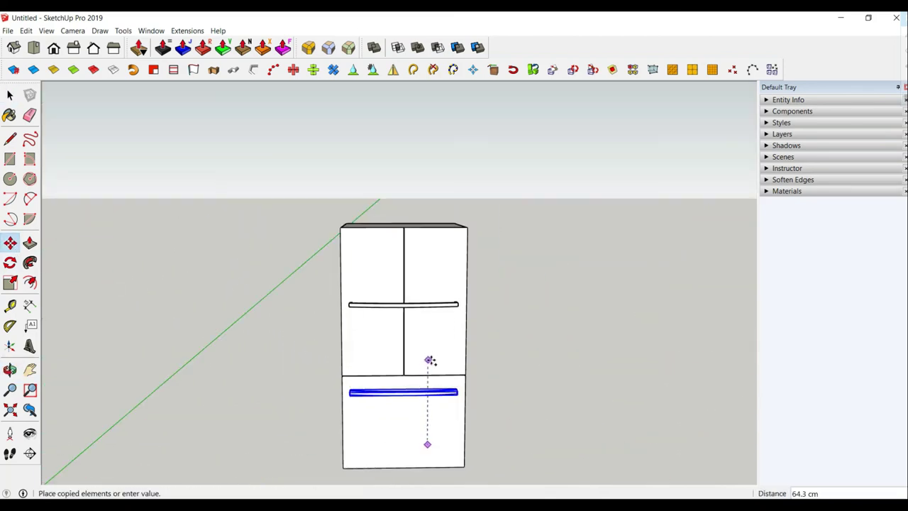
pyautogui.click(428, 356)
pyautogui.scroll(4, 425, 287)
pyautogui.press('q')
pyautogui.click(373, 307)
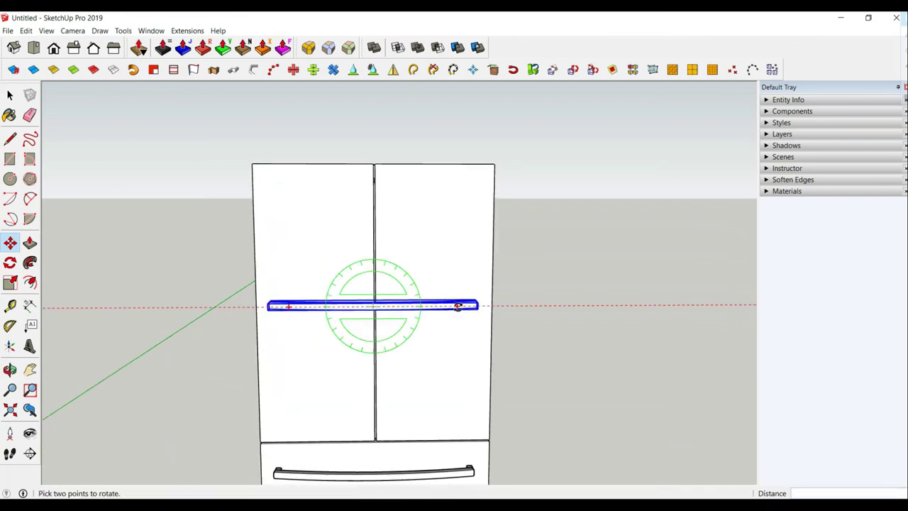
pyautogui.click(434, 307)
pyautogui.click(375, 140)
# Step: Place the vertical handle on the left door and Ctrl-copy it to the right door
pyautogui.press('m')
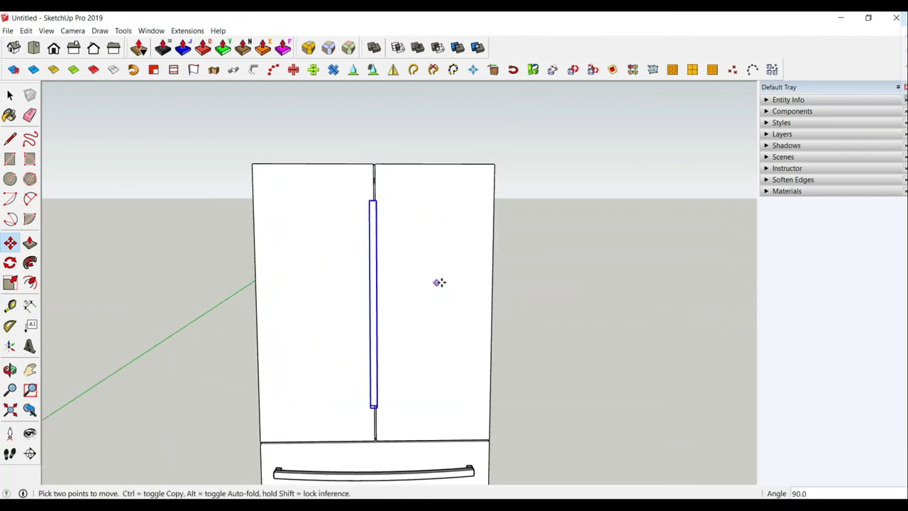
pyautogui.click(439, 282)
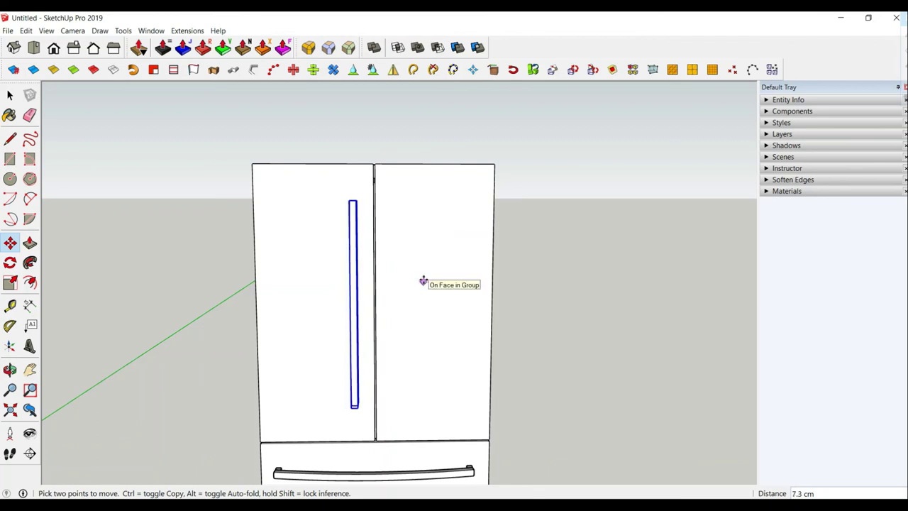
pyautogui.click(423, 280)
pyautogui.press('ctrl')
pyautogui.click(405, 300)
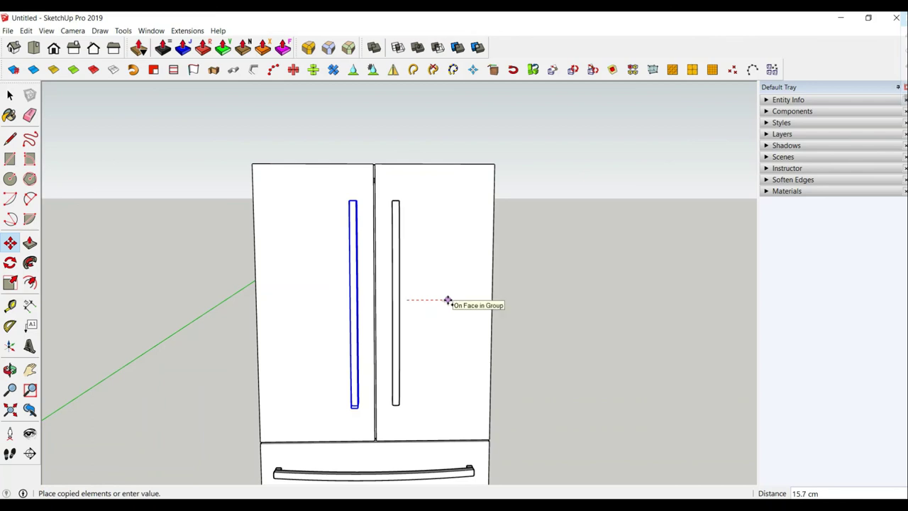
pyautogui.click(447, 300)
pyautogui.scroll(-3, 452, 310)
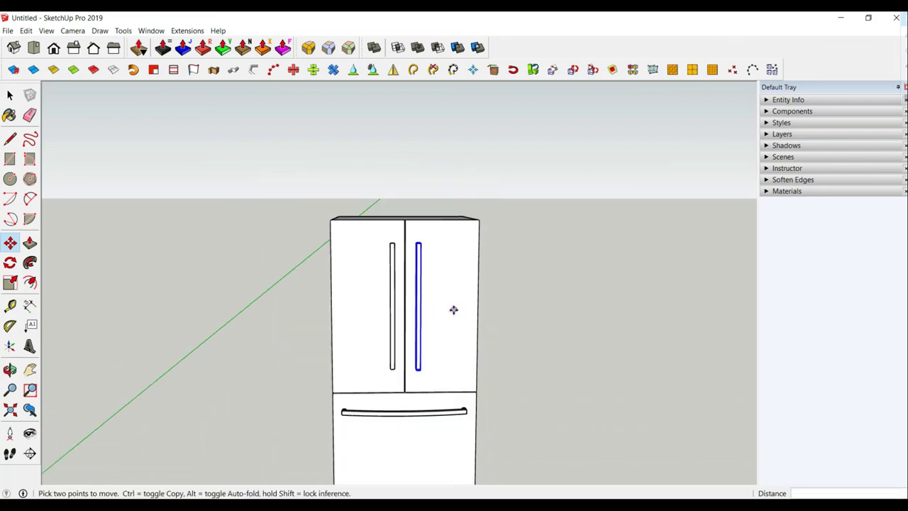
pyautogui.moveTo(452, 310)
pyautogui.mouseDown(button='middle')
pyautogui.moveTo(454, 276)
pyautogui.moveTo(471, 379)
pyautogui.moveTo(417, 198)
pyautogui.moveTo(442, 365)
pyautogui.mouseUp(button='middle')
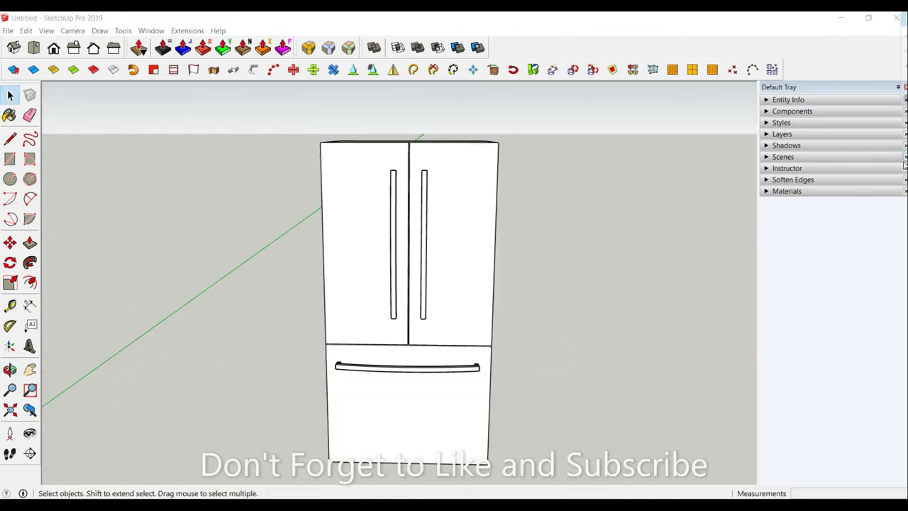
# Step: Paint both doors, the body and top, and the bottom drawer with Metallic_Paint_Silver
pyautogui.click(820, 193)
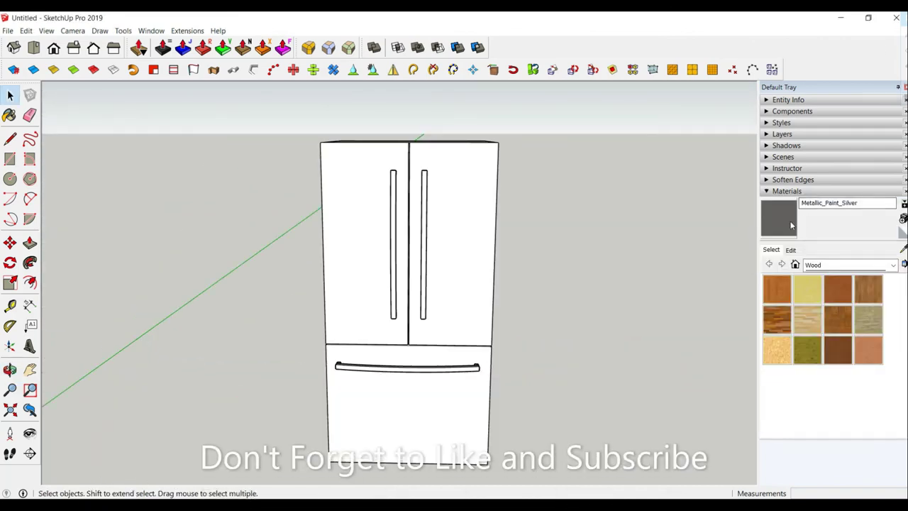
pyautogui.click(790, 226)
pyautogui.moveTo(402, 197)
pyautogui.mouseDown(button='middle')
pyautogui.moveTo(506, 197)
pyautogui.moveTo(520, 227)
pyautogui.mouseUp(button='middle')
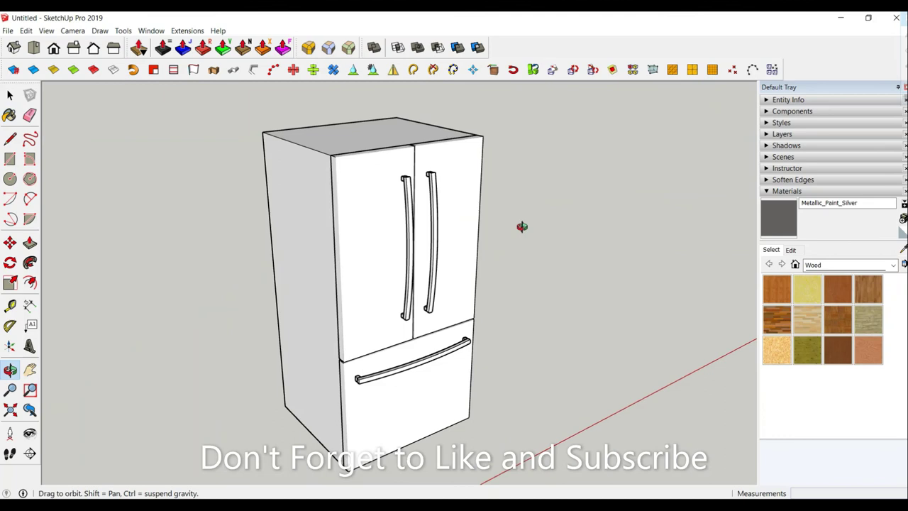
pyautogui.click(383, 199)
pyautogui.click(454, 190)
pyautogui.click(364, 129)
pyautogui.moveTo(364, 129); pyautogui.dragTo(312, 114, button='middle')
pyautogui.click(394, 398)
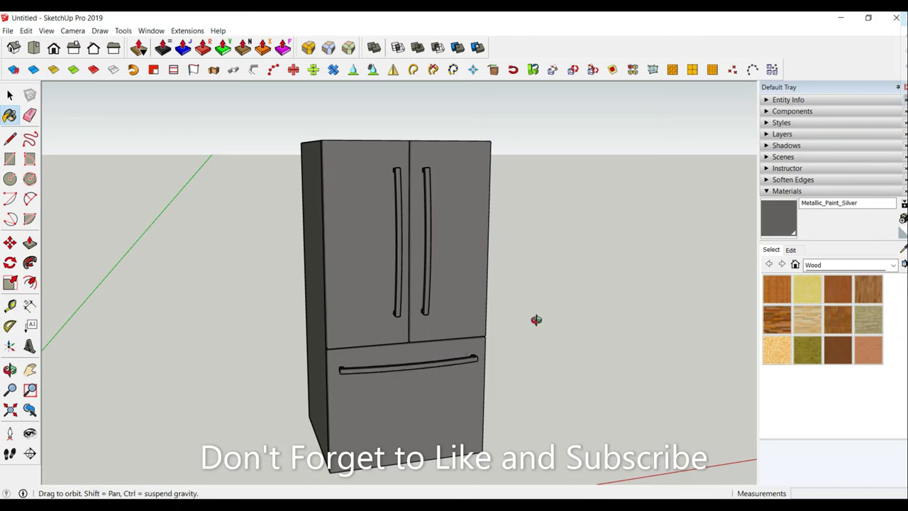
pyautogui.moveTo(536, 320); pyautogui.dragTo(535, 314, button='middle')
pyautogui.click(9, 96)
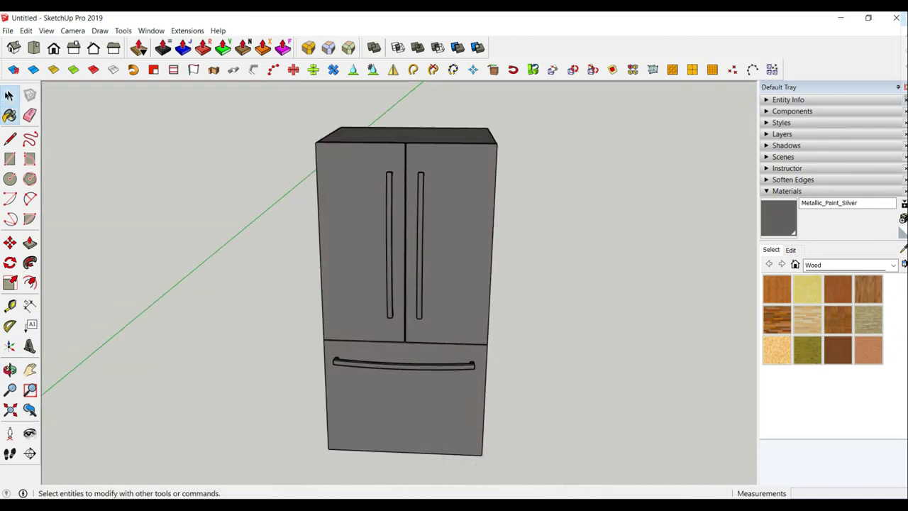